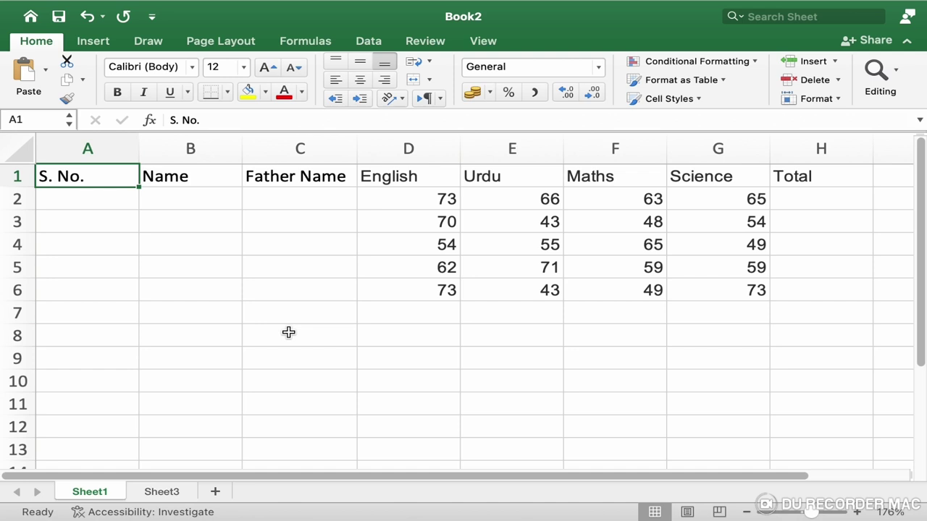
Step: Enter 1 in A2 and 2 in A3 as the first two serial numbers
click(105, 199)
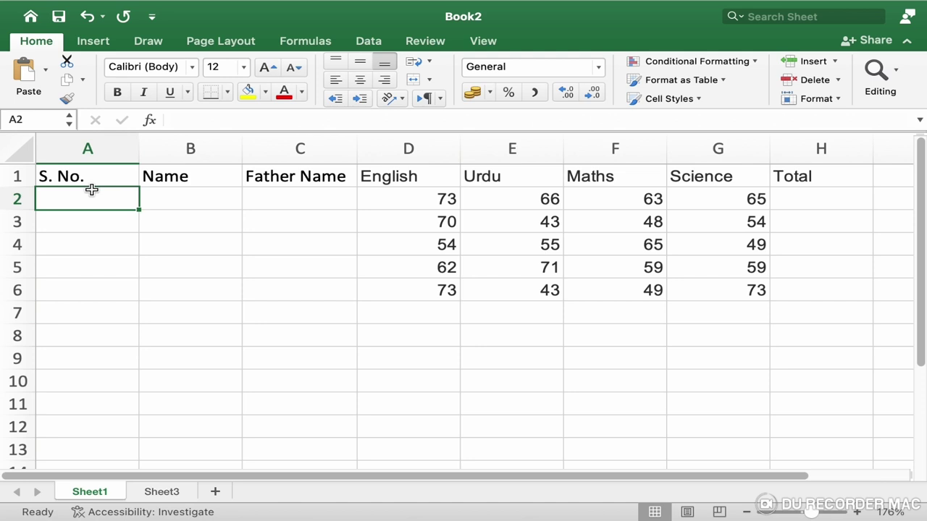
text(1)
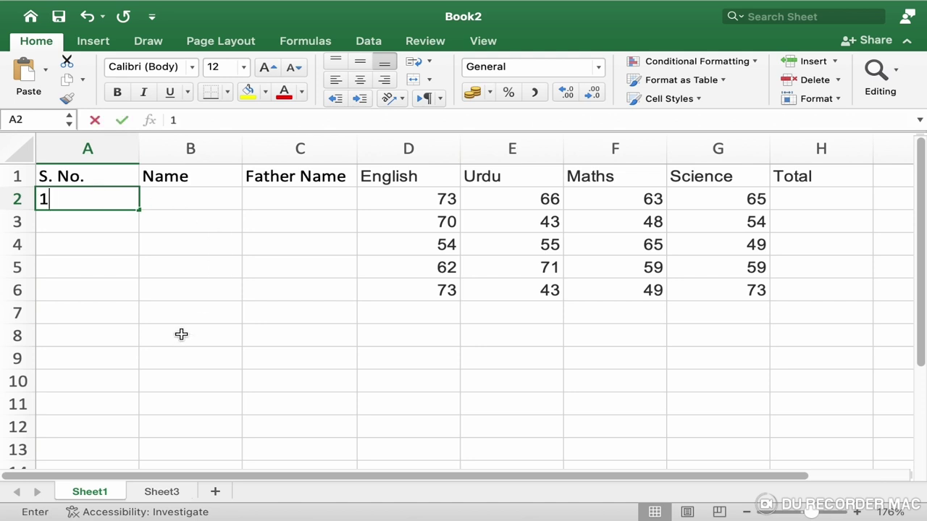
key(Return)
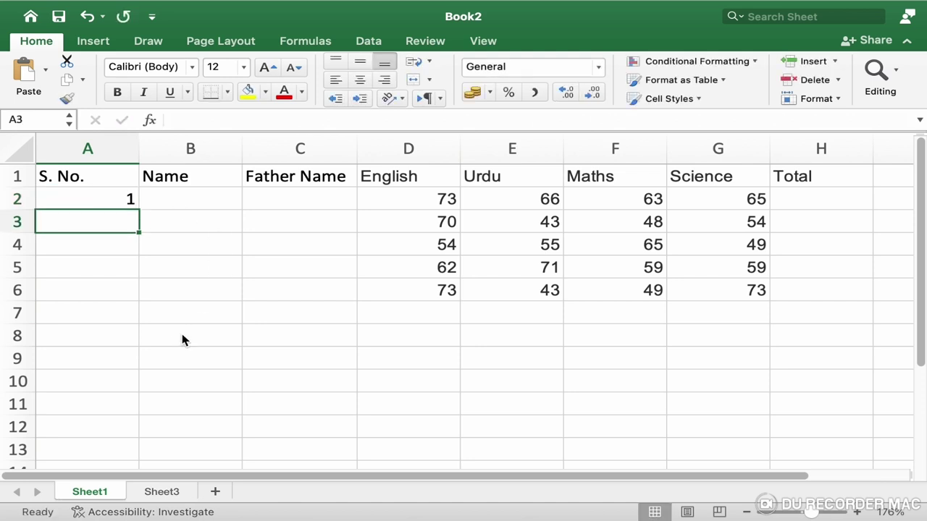
text(2)
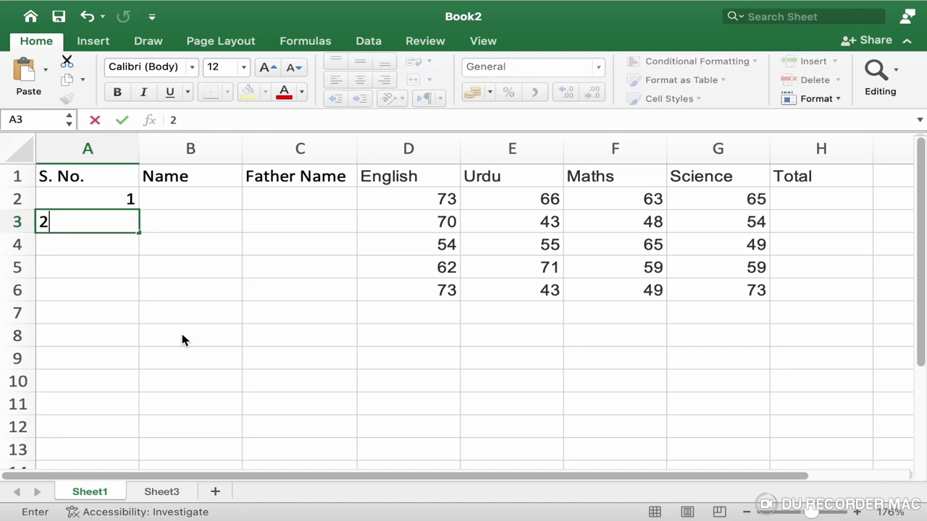
key(Up)
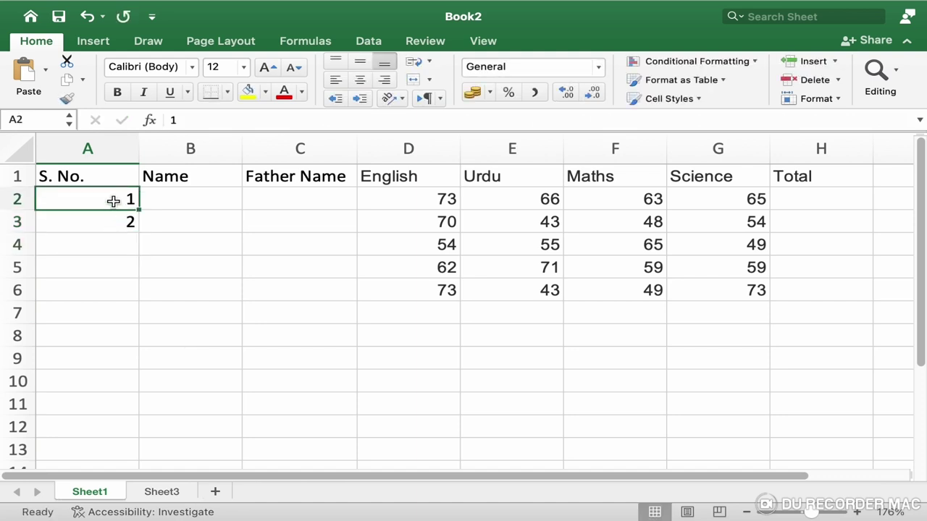
Step: Auto-fill the 1, 2 pattern from A2:A3 down to A9, numbering 1 through 8
drag(113, 202, 113, 216)
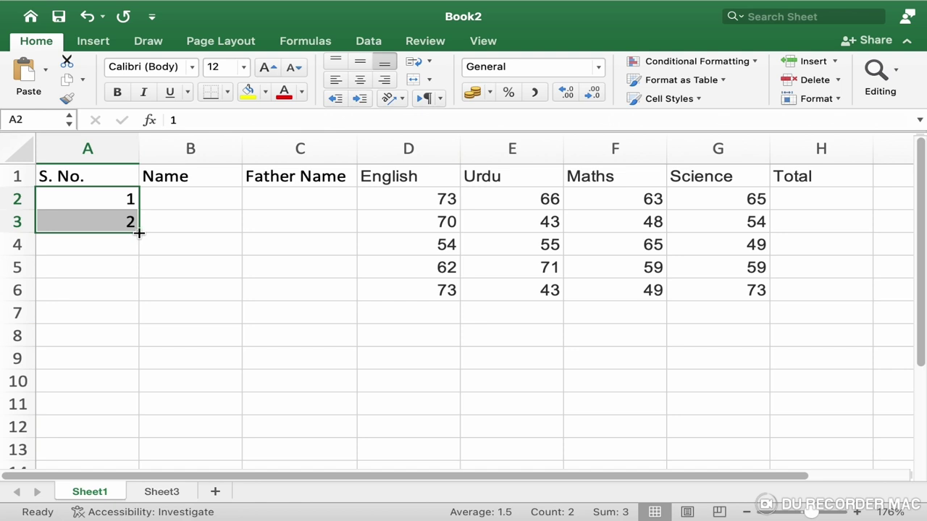
drag(139, 233, 138, 233)
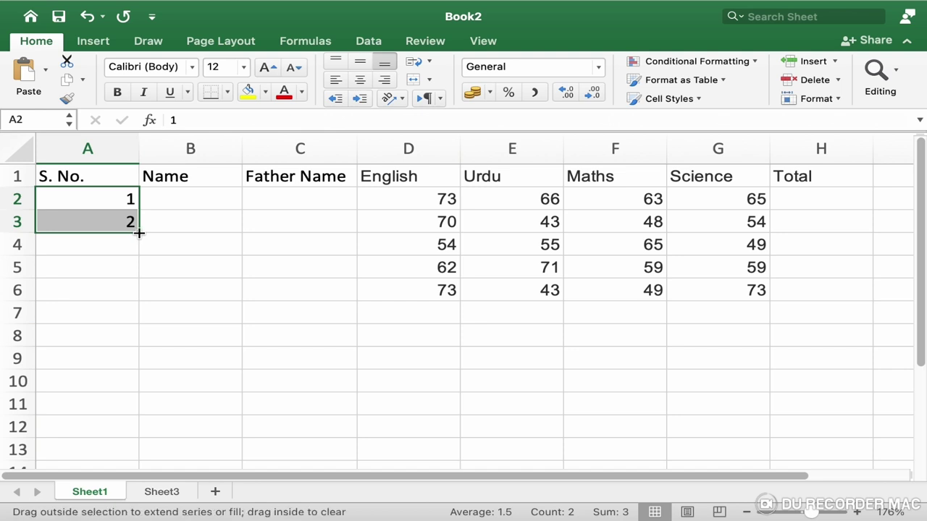
drag(139, 232, 129, 373)
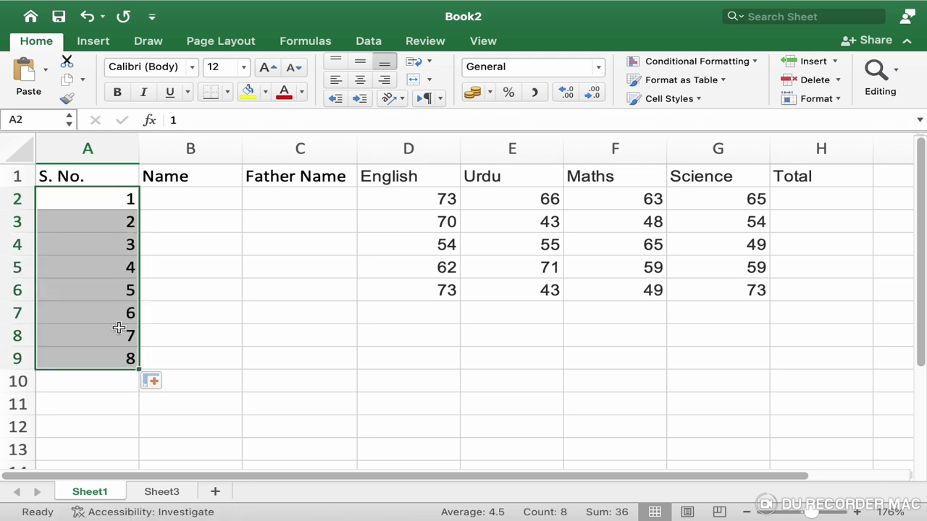
Step: Change the starting pair to 2 in A2 and 4 in A3
key(shift+Up)
key(shift+Up)
key(shift+Up)
click(111, 199)
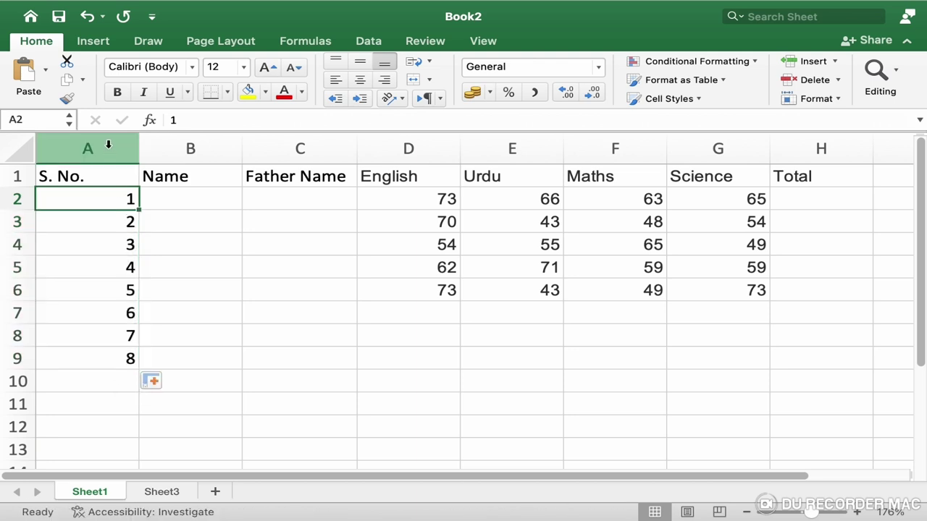
drag(114, 200, 116, 219)
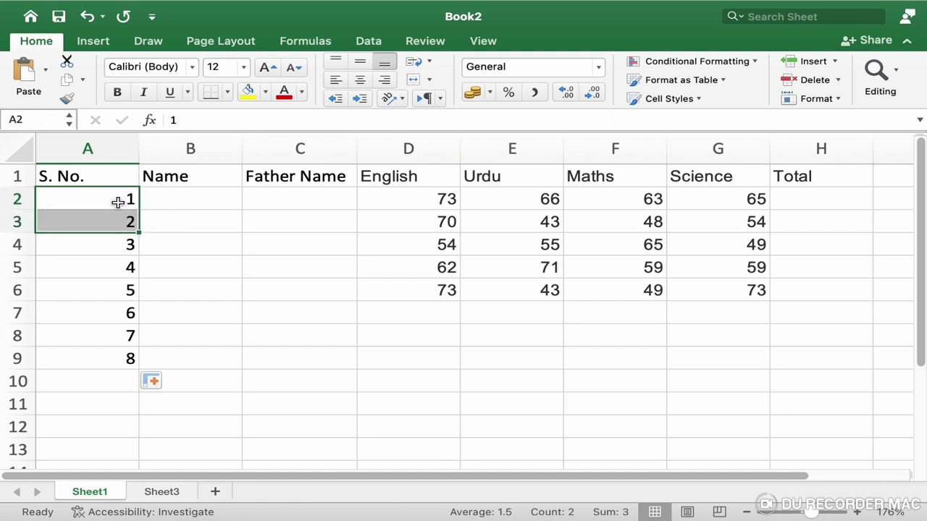
click(114, 202)
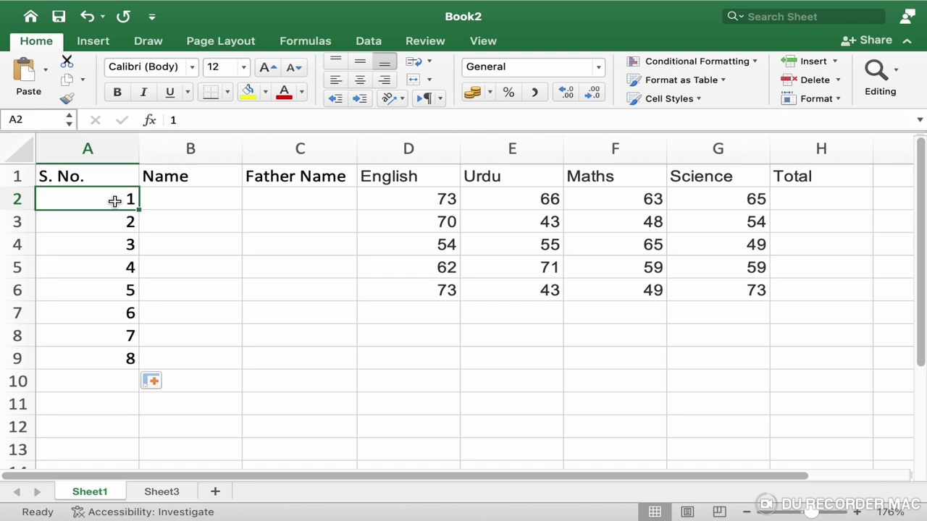
text(2)
key(Return)
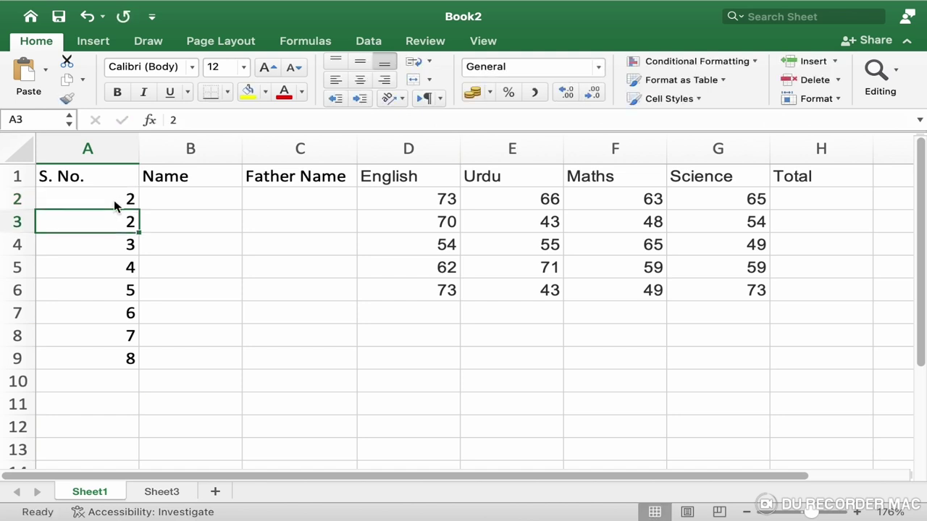
text(4)
click(113, 200)
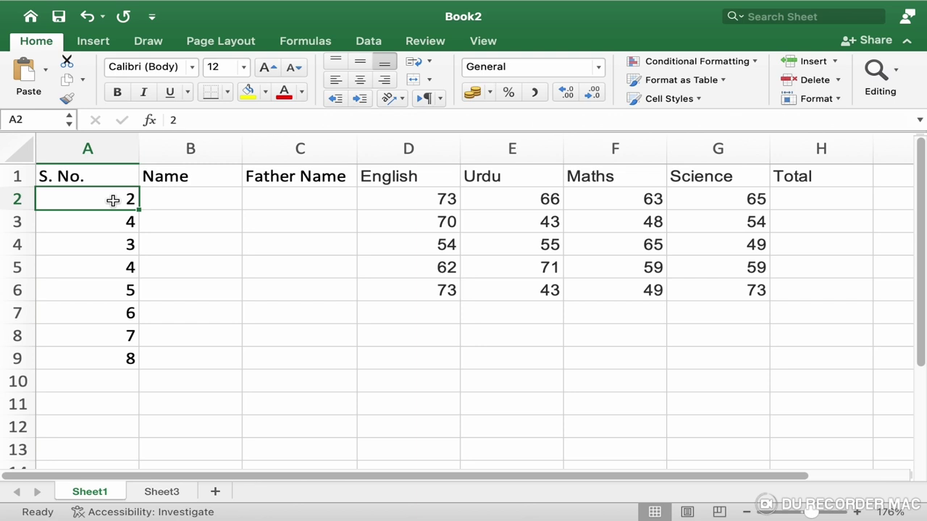
Step: Fill the 2, 4 pattern down to row 9, giving even numbers up to 16
drag(113, 201, 115, 215)
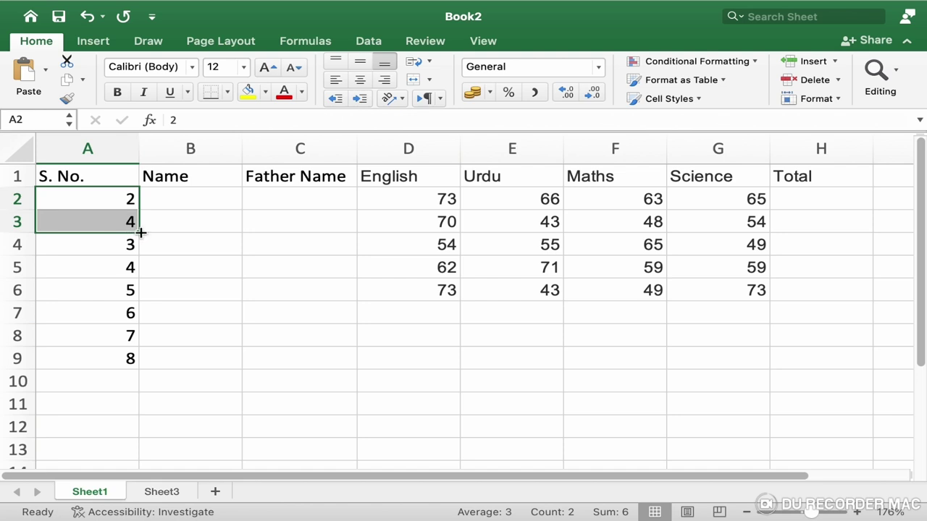
drag(142, 233, 132, 360)
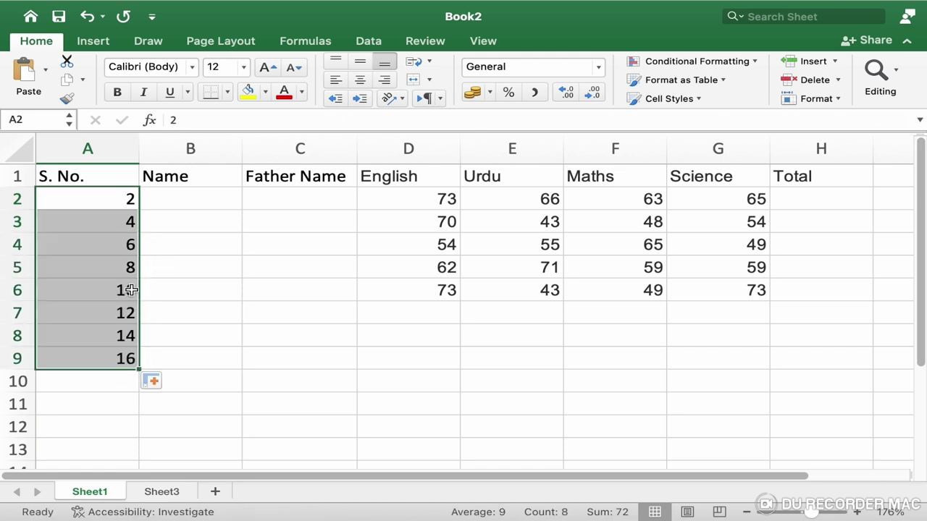
click(127, 246)
drag(104, 249, 99, 358)
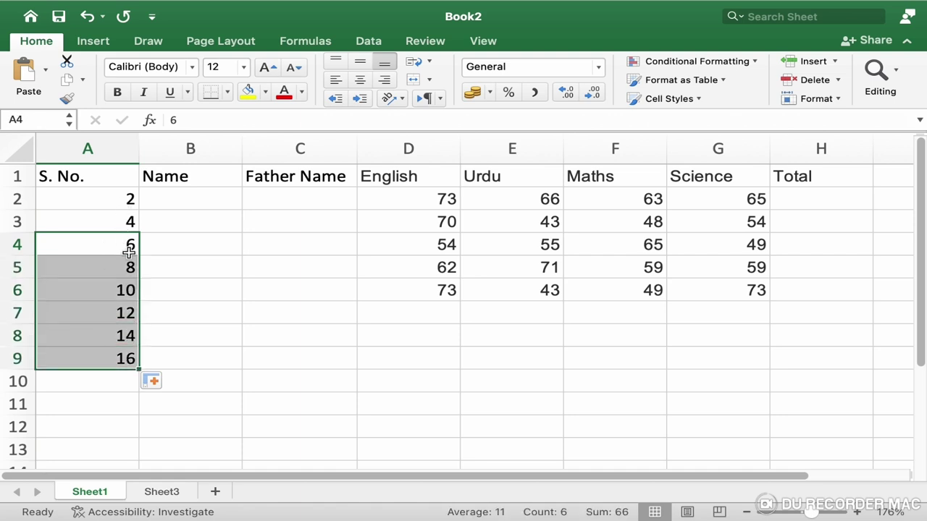
Step: Enter 1 in A2 and 3 in A3 as the new starting pair
click(120, 200)
text(1)
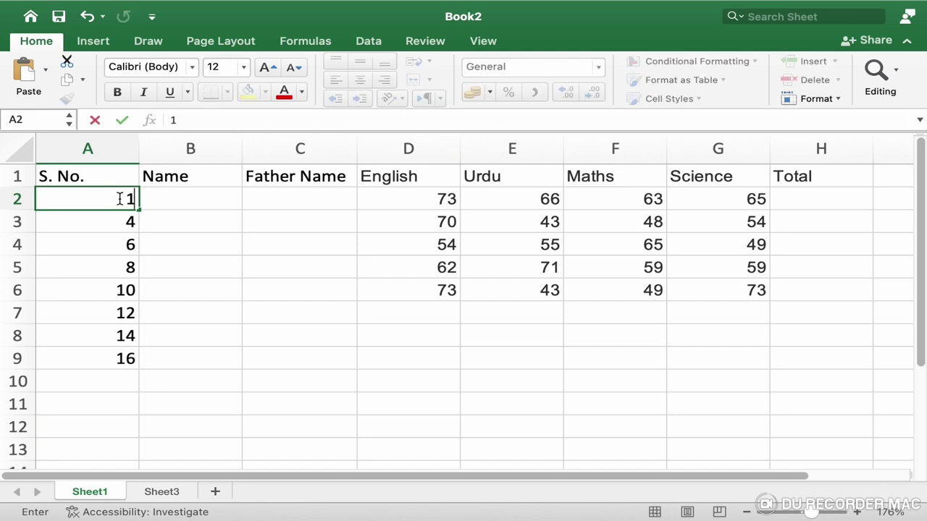
key(Return)
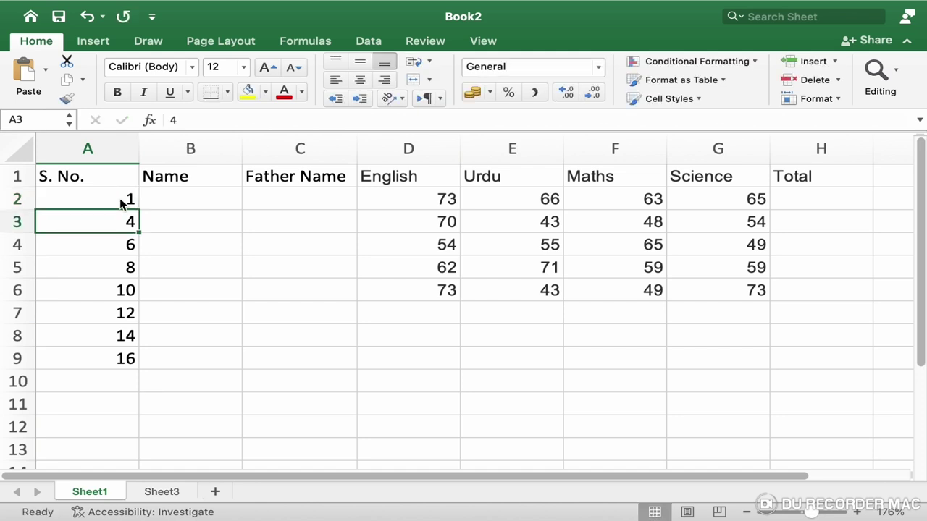
text(3)
key(Return)
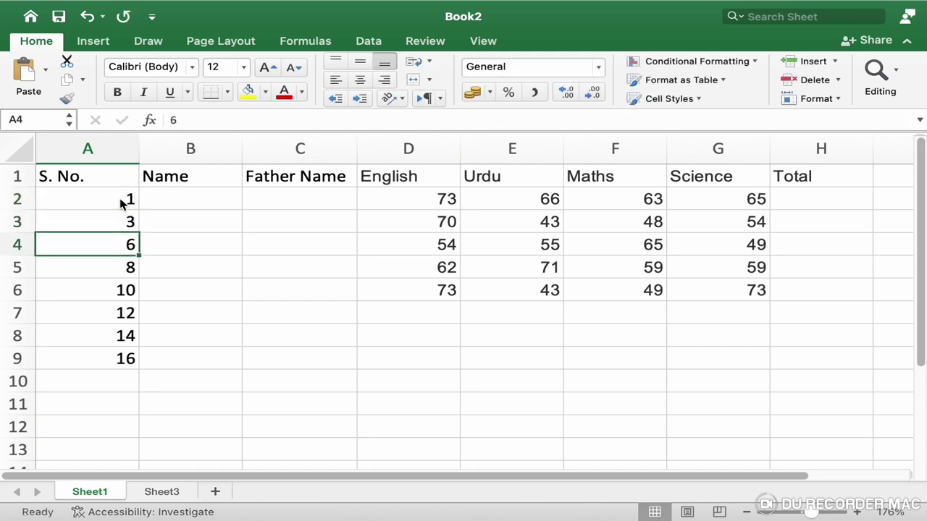
Step: Fill the 1, 3 pattern down to A9, giving odd numbers through 15
click(109, 198)
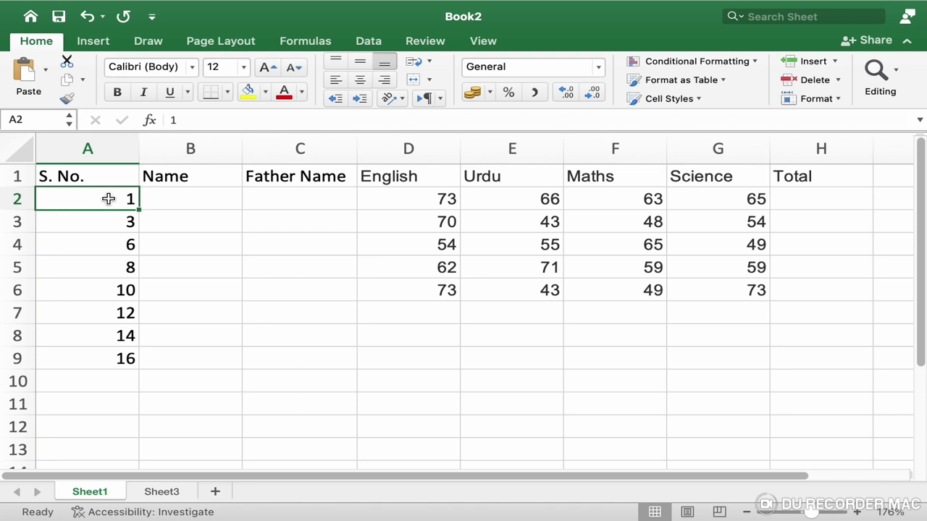
drag(109, 199, 109, 219)
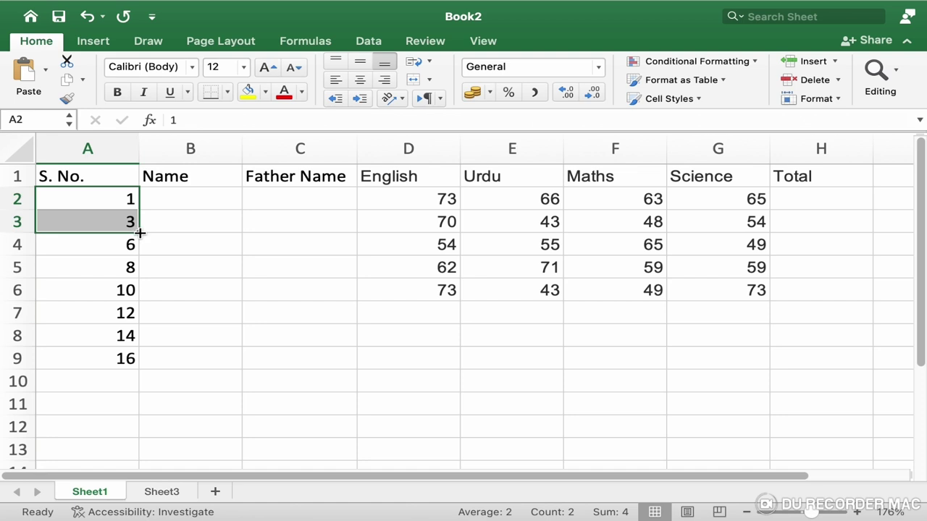
drag(139, 232, 124, 373)
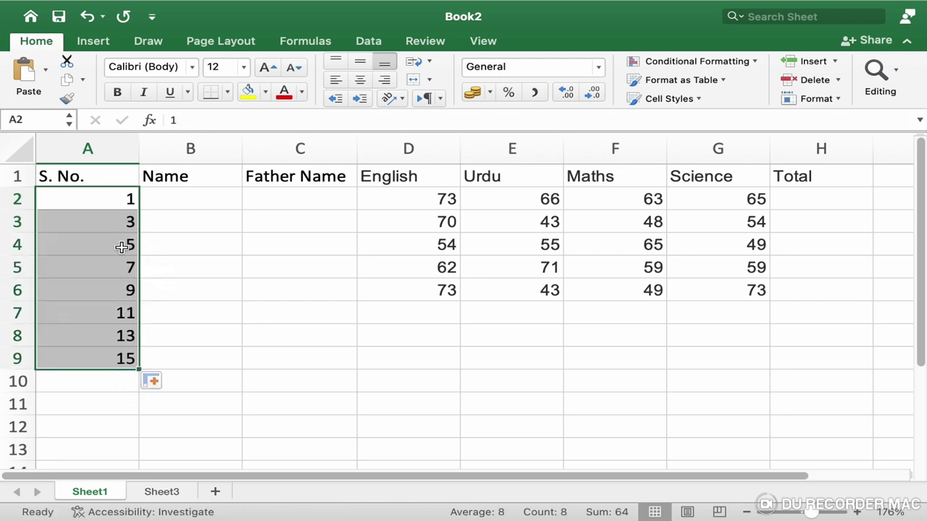
click(127, 245)
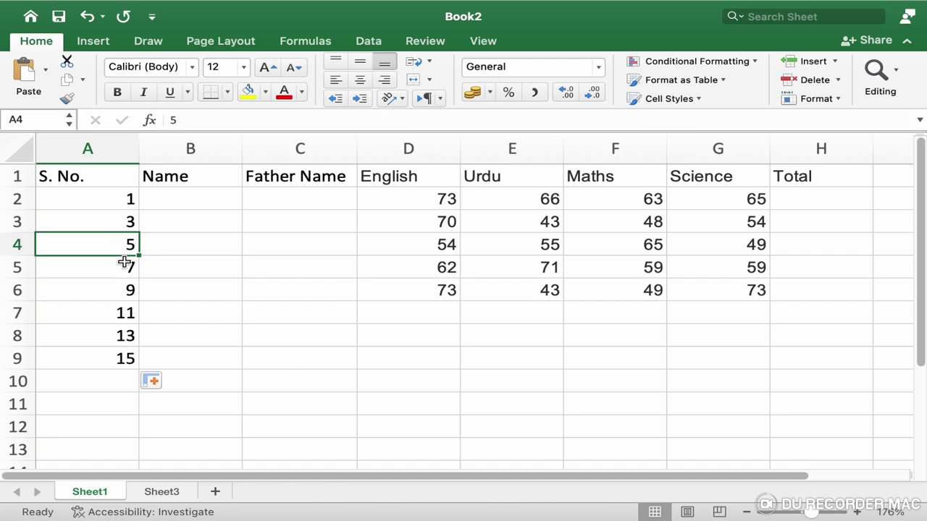
Step: Change A3 to 5 so the series steps by 4 from 1
click(125, 203)
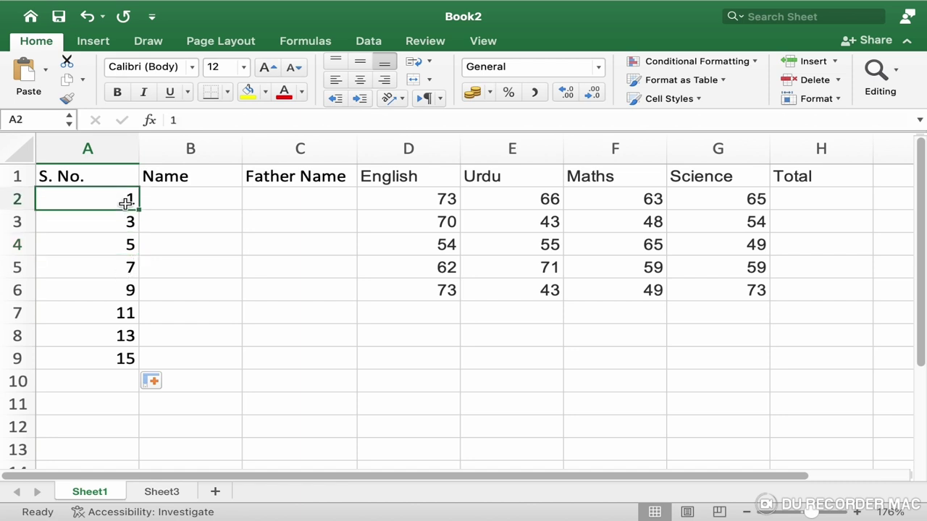
key(Down)
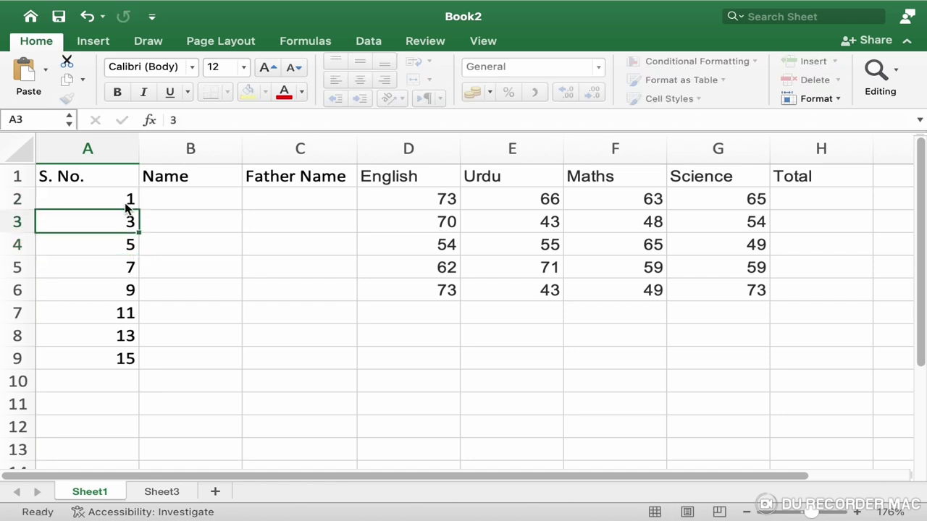
text(5)
key(Return)
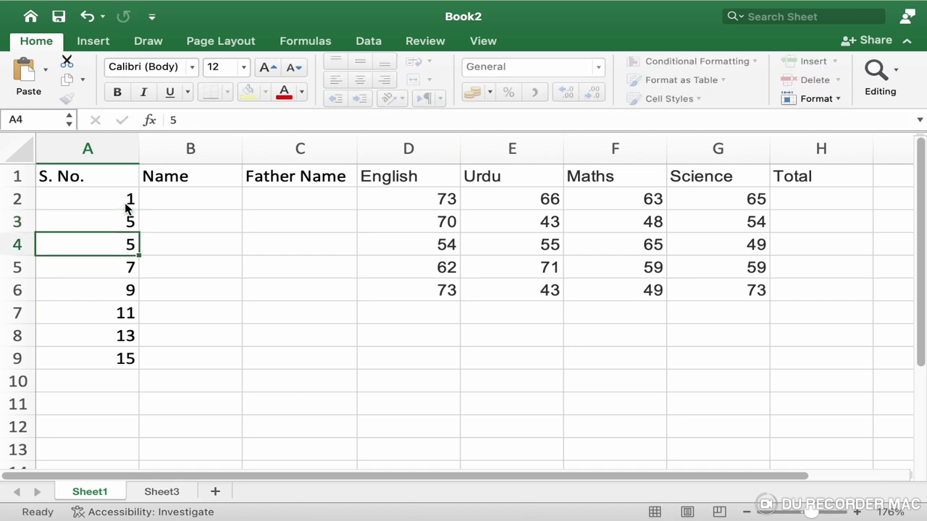
Step: Fill the 1, 5 pattern down to A9, ending at 29
drag(116, 203, 118, 217)
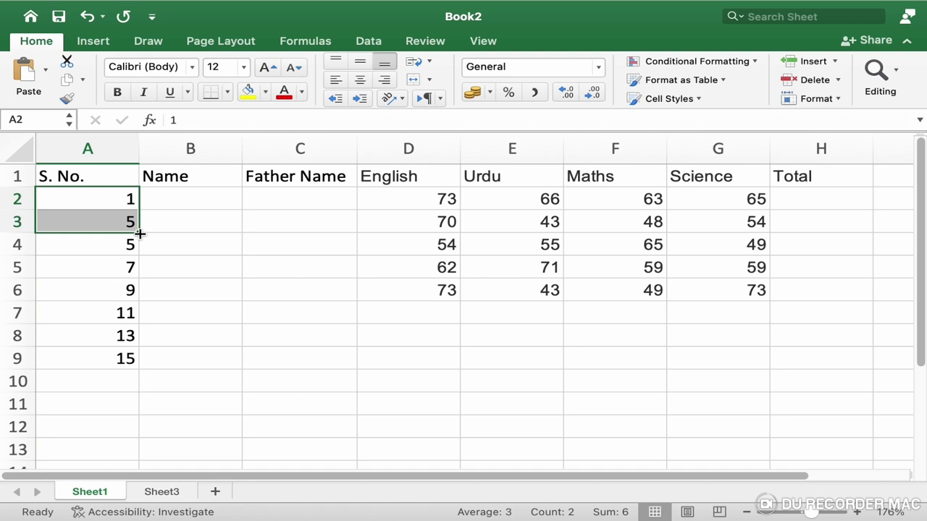
drag(139, 233, 140, 233)
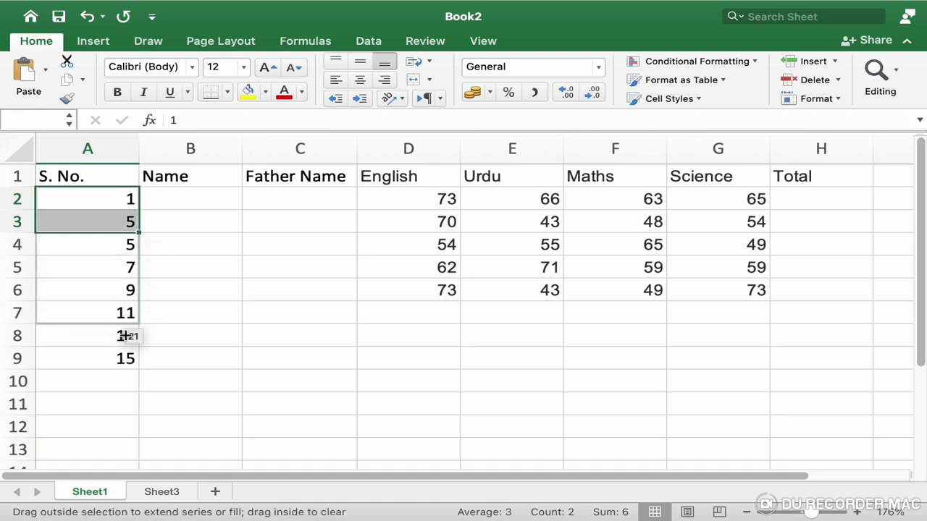
drag(140, 233, 128, 368)
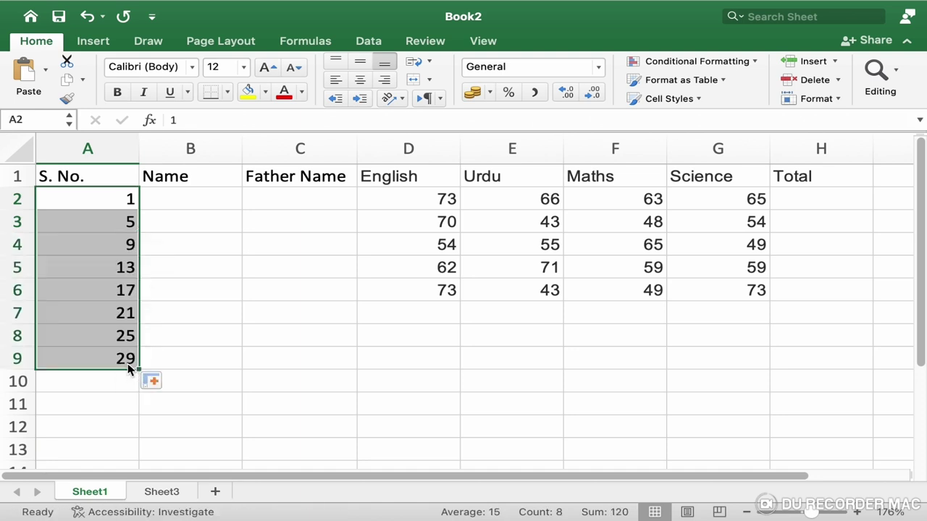
click(126, 243)
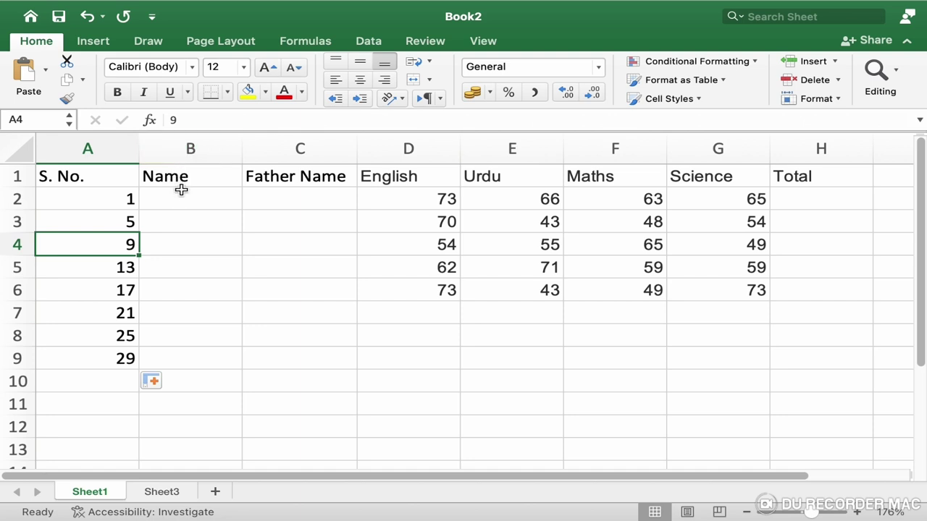
Step: Enter Jan in B2 and auto-fill months through Aug down to B9
click(185, 195)
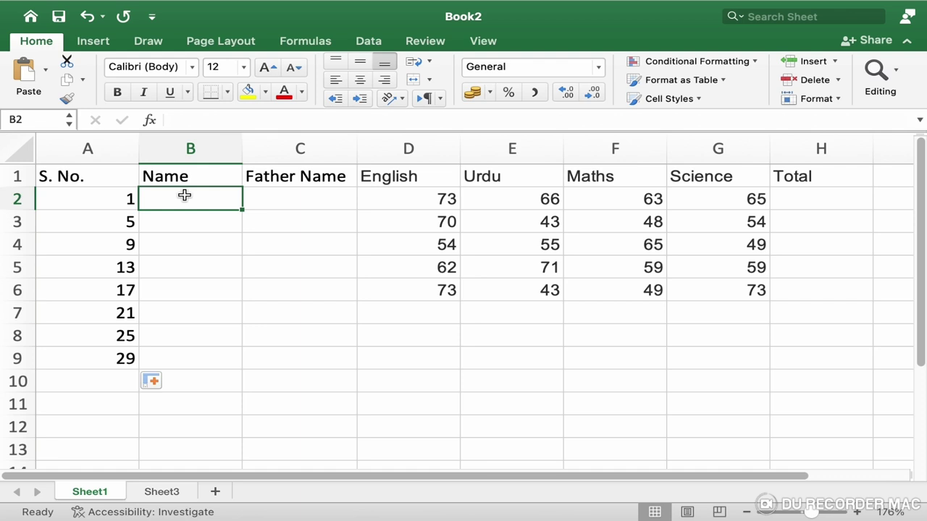
text(Jan)
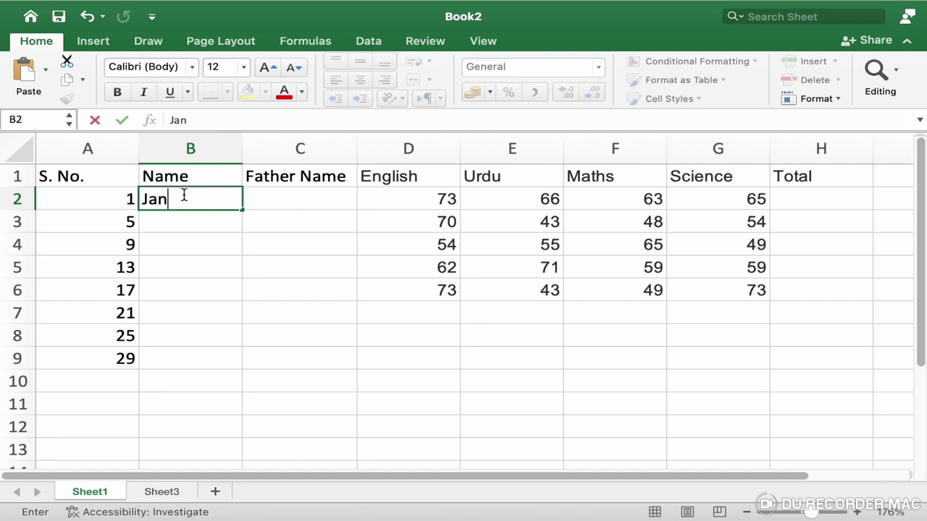
key(Return)
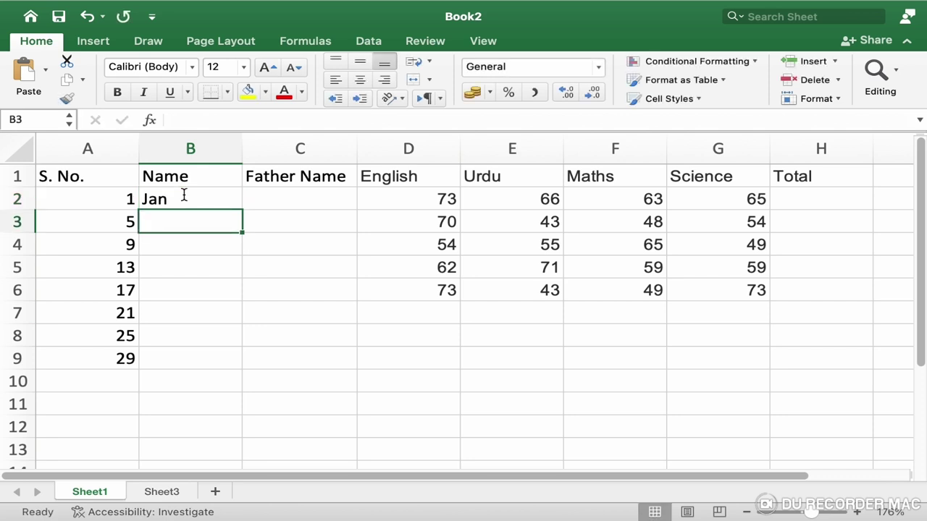
click(169, 203)
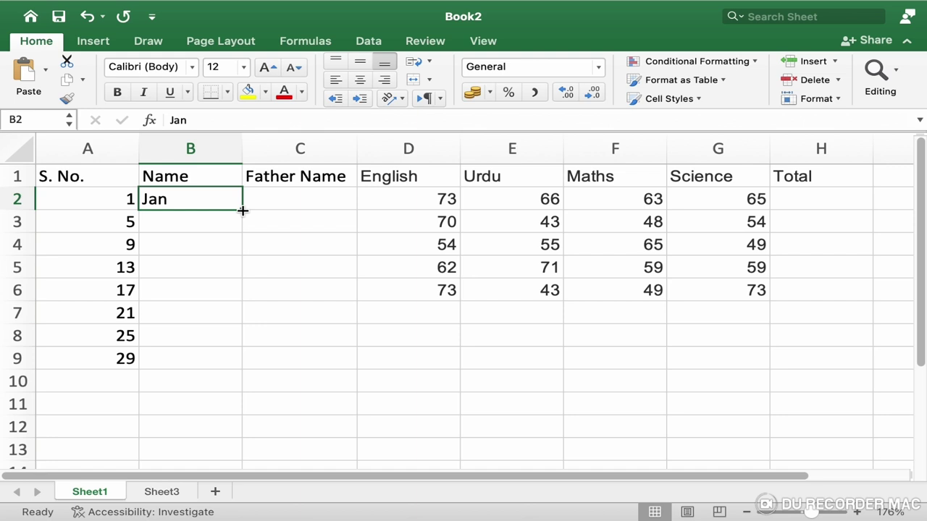
drag(242, 211, 243, 210)
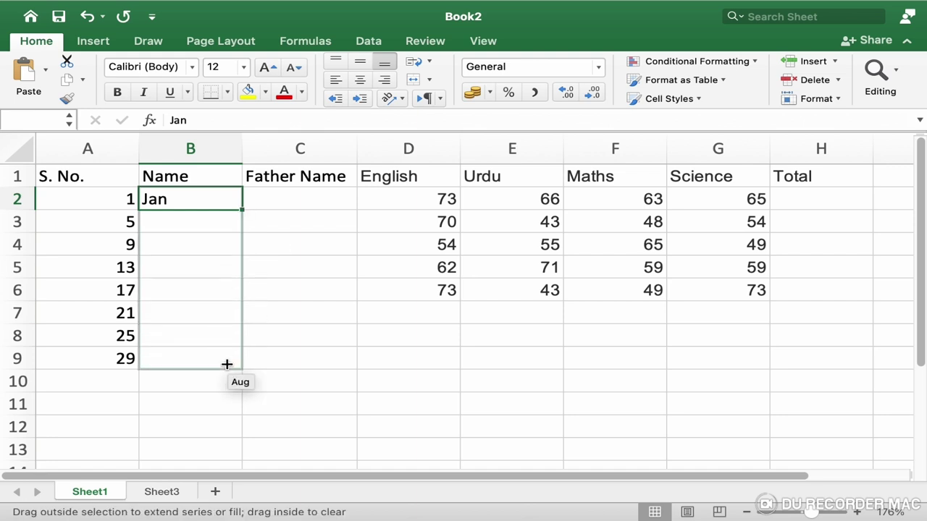
drag(243, 211, 229, 370)
click(204, 229)
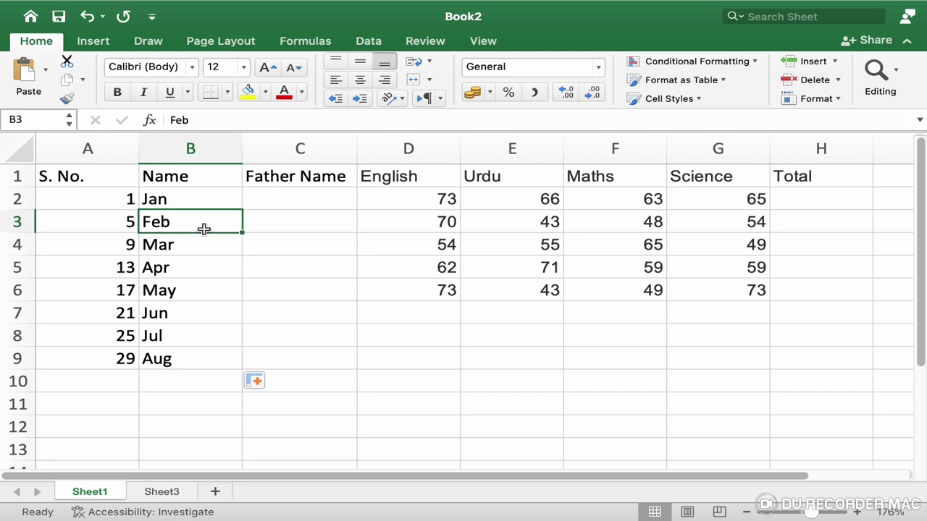
Step: Replace Jan with January in B2 and fill full month names through August to B9
click(182, 206)
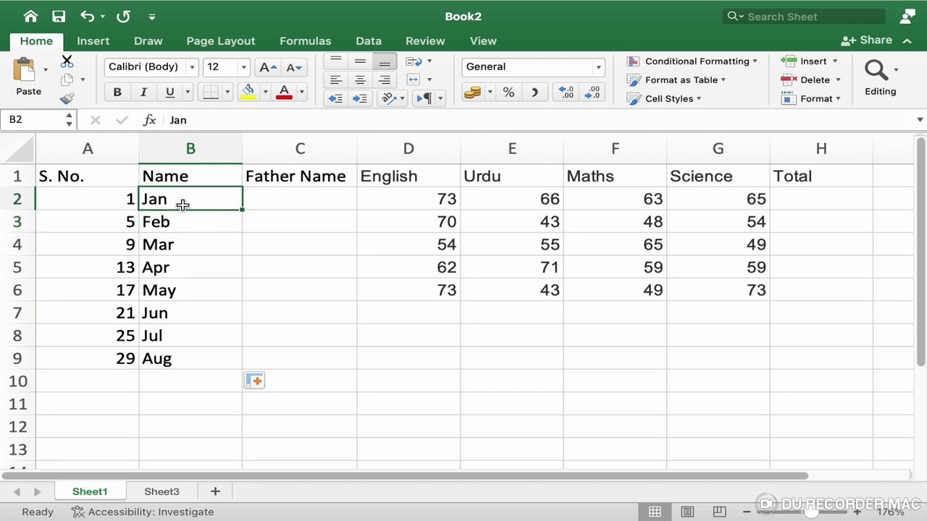
text(Janua)
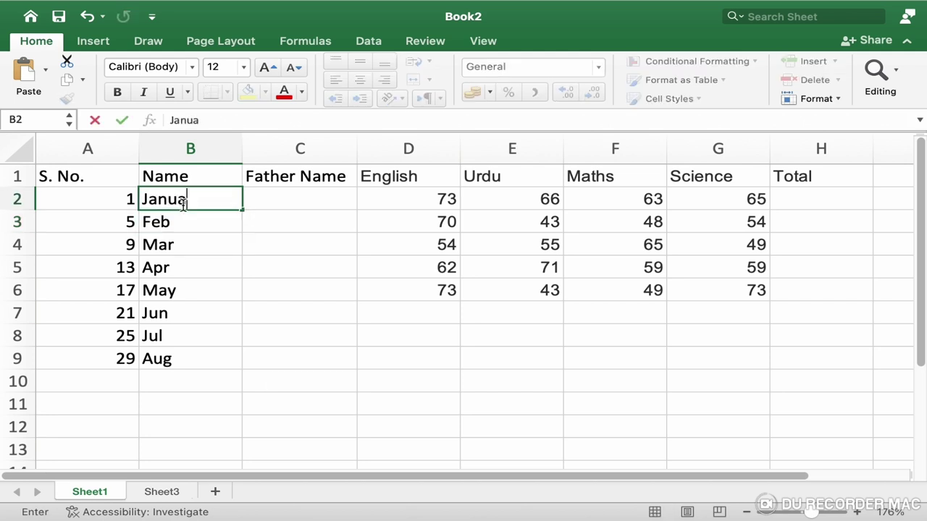
text(ry)
key(Return)
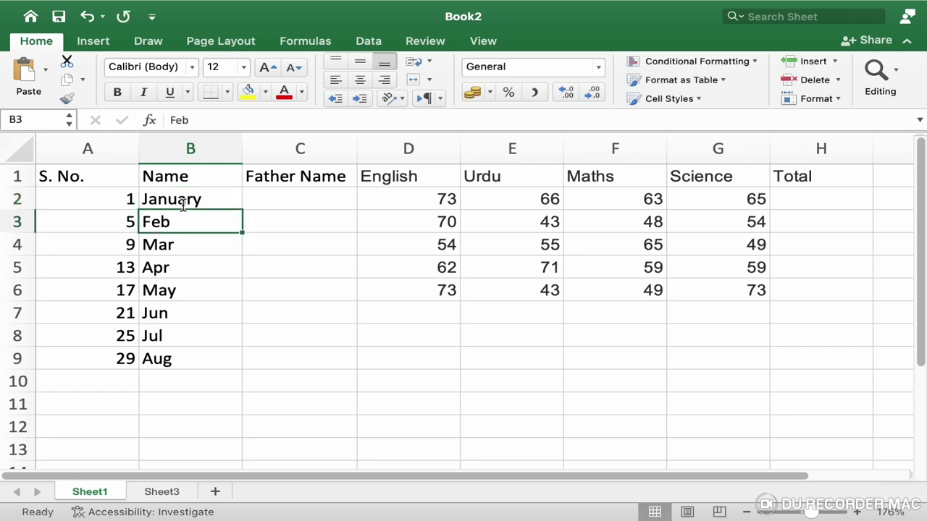
click(201, 203)
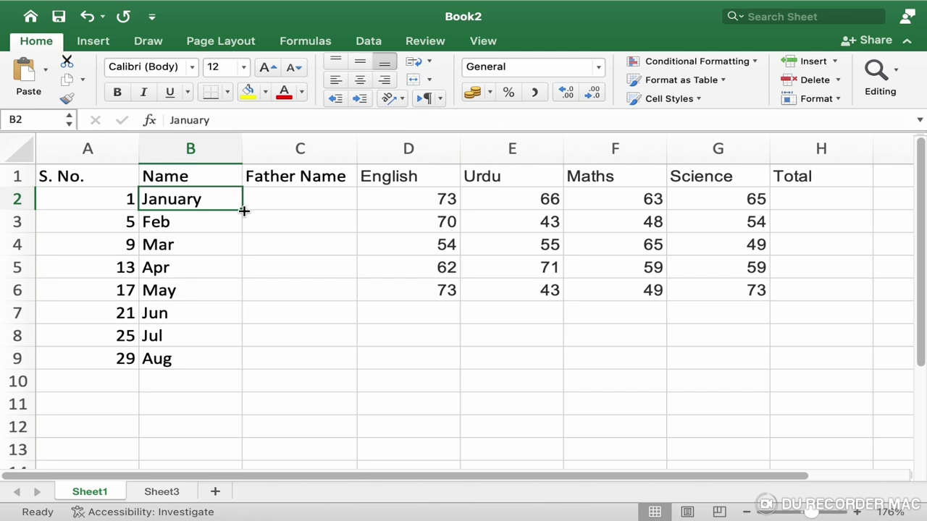
drag(244, 211, 232, 362)
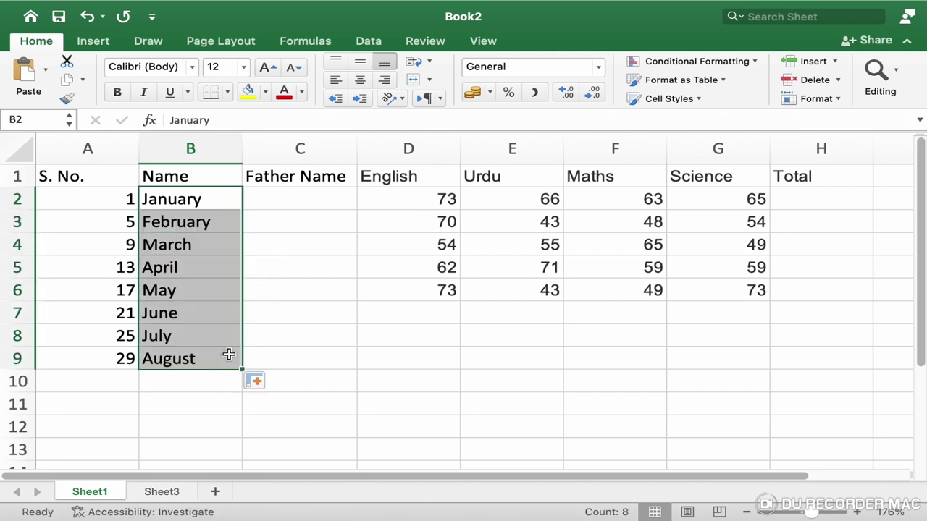
click(212, 218)
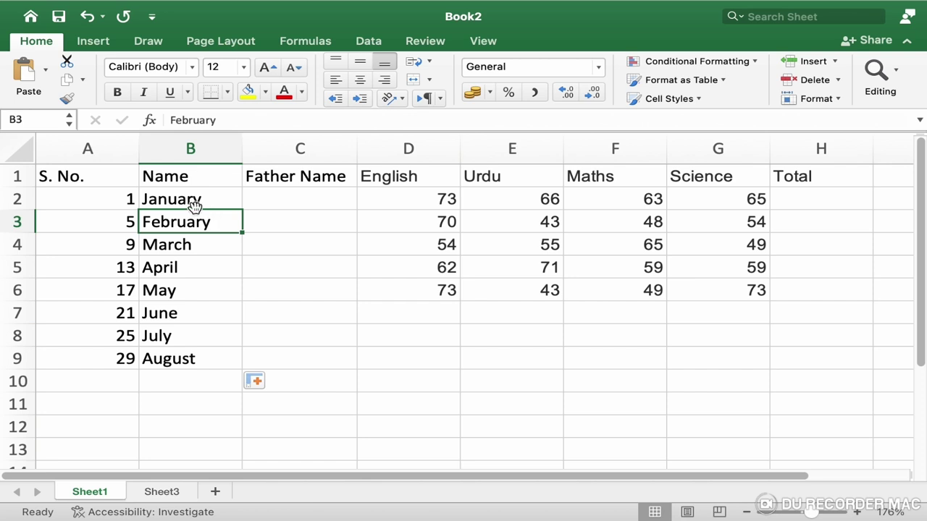
click(198, 203)
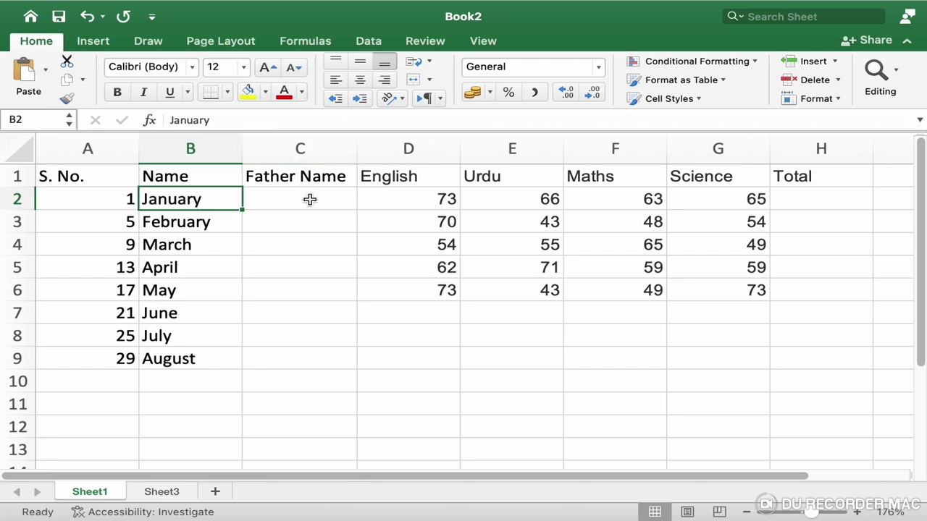
Step: Enter Sat in C2 and auto-fill weekday abbreviations down to C9, ending on Sat
click(310, 199)
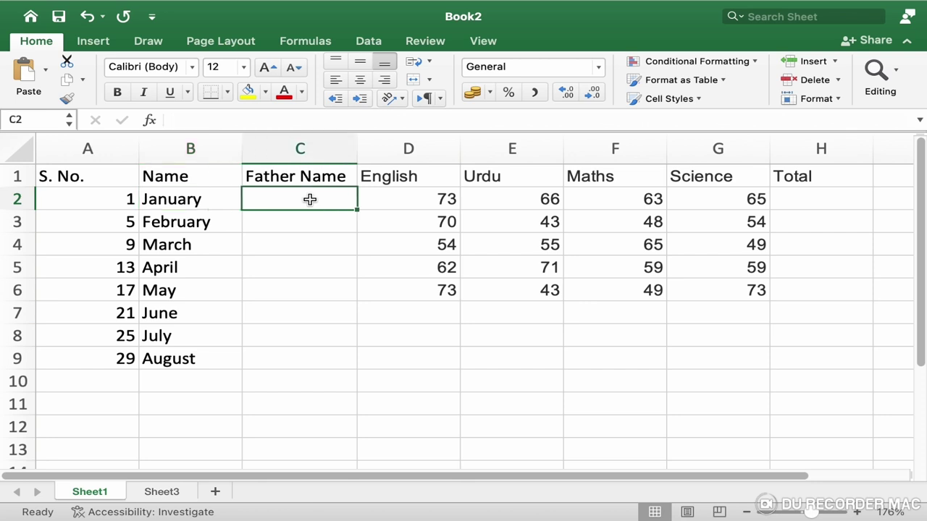
text(Sat)
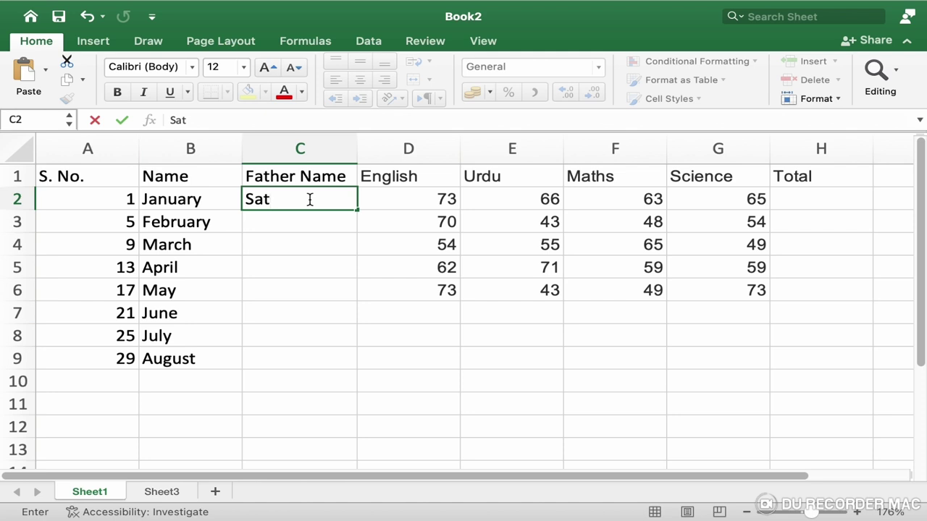
key(Return)
click(309, 200)
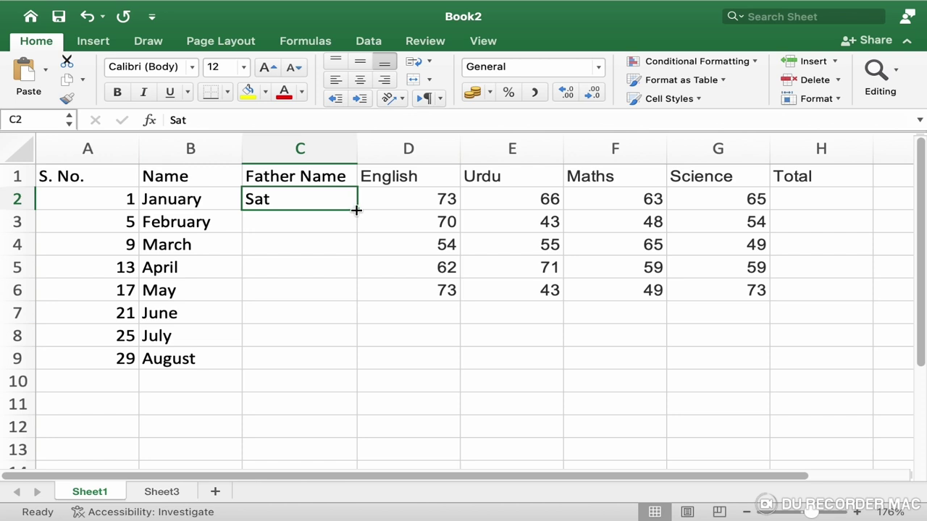
drag(357, 210, 339, 367)
click(278, 204)
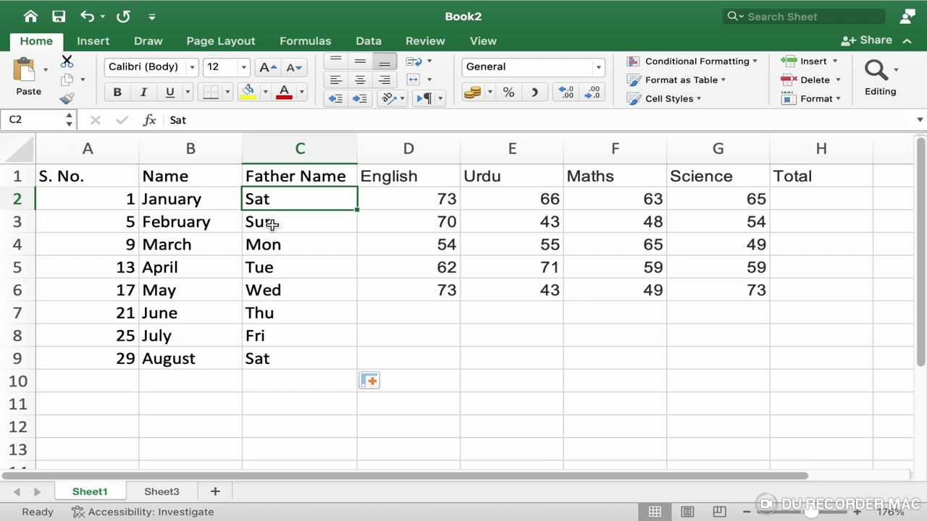
click(272, 223)
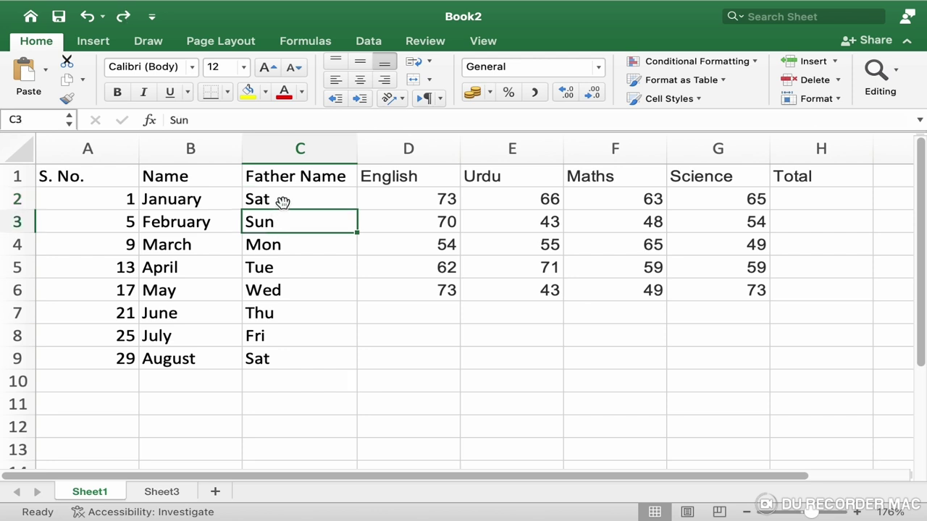
click(282, 202)
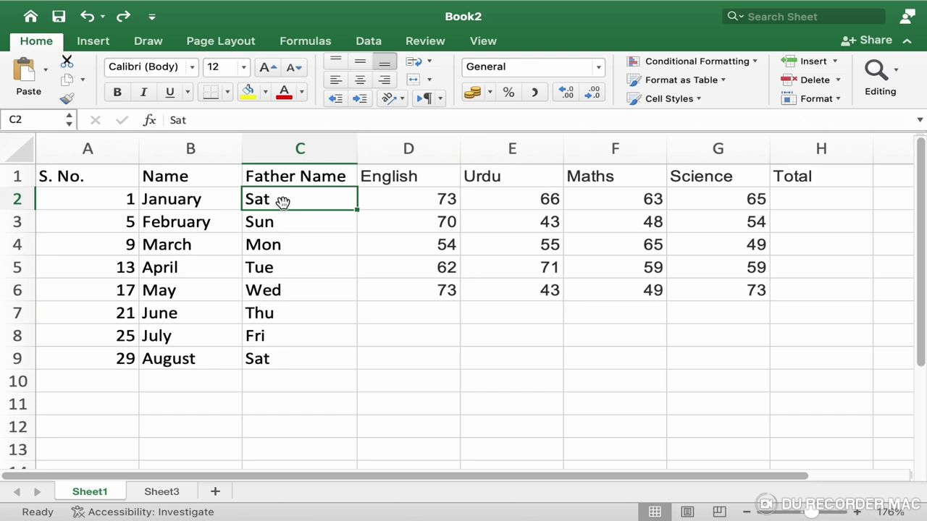
Step: Retype C2 as Saturday and fill full weekday names down to C9
text(Sat)
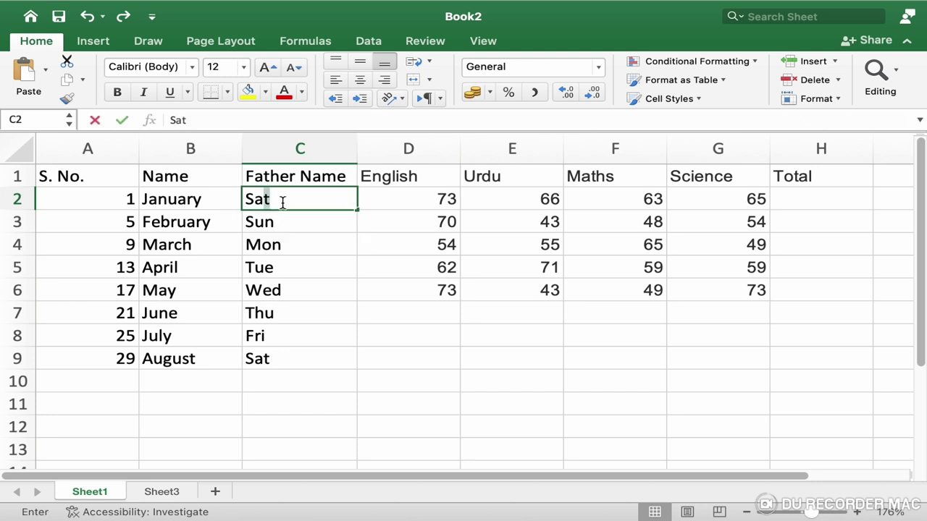
text(urday)
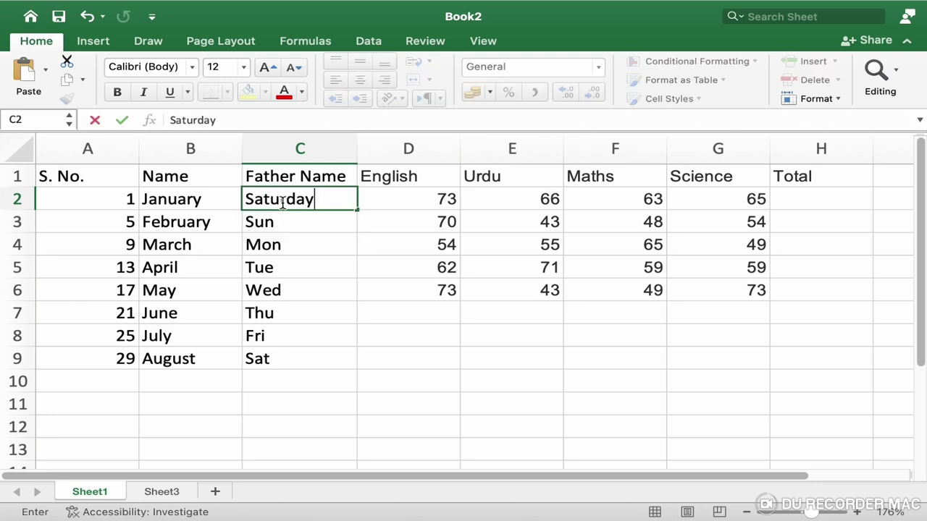
key(Return)
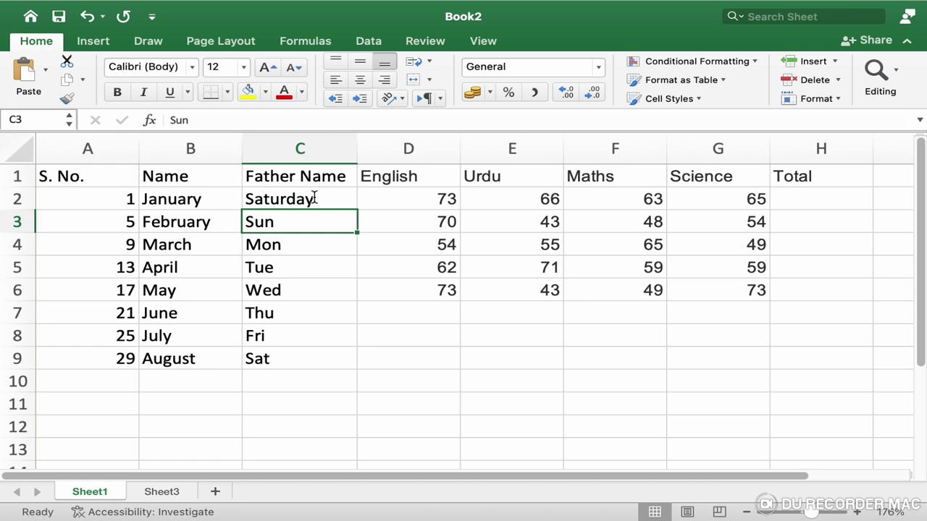
click(314, 198)
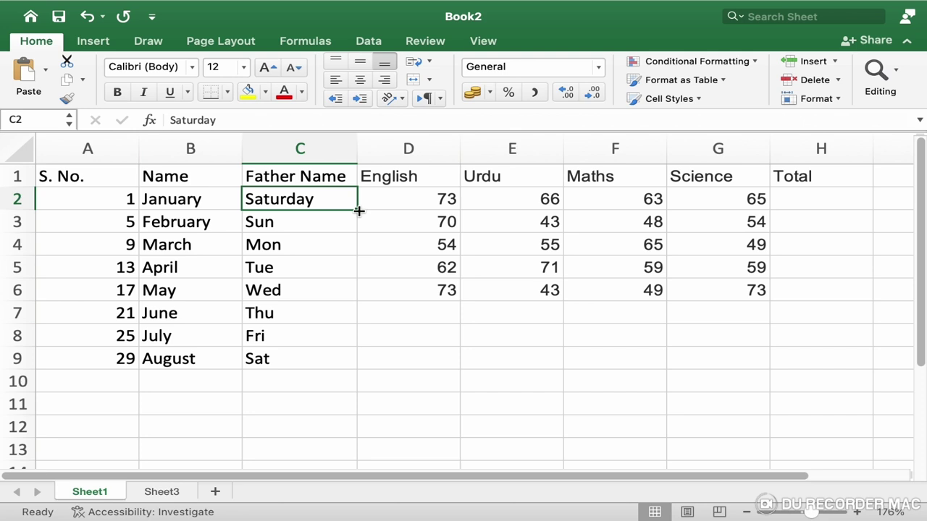
drag(358, 211, 358, 211)
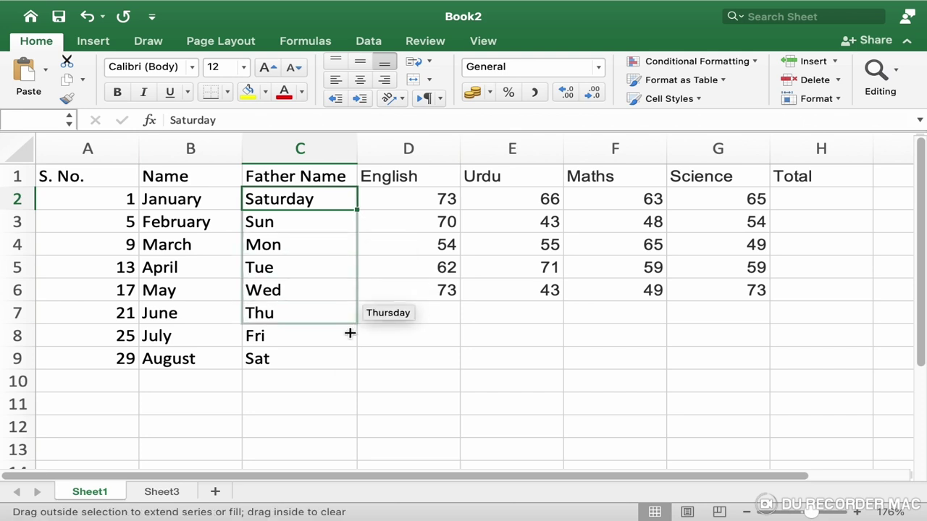
drag(358, 211, 348, 370)
click(313, 225)
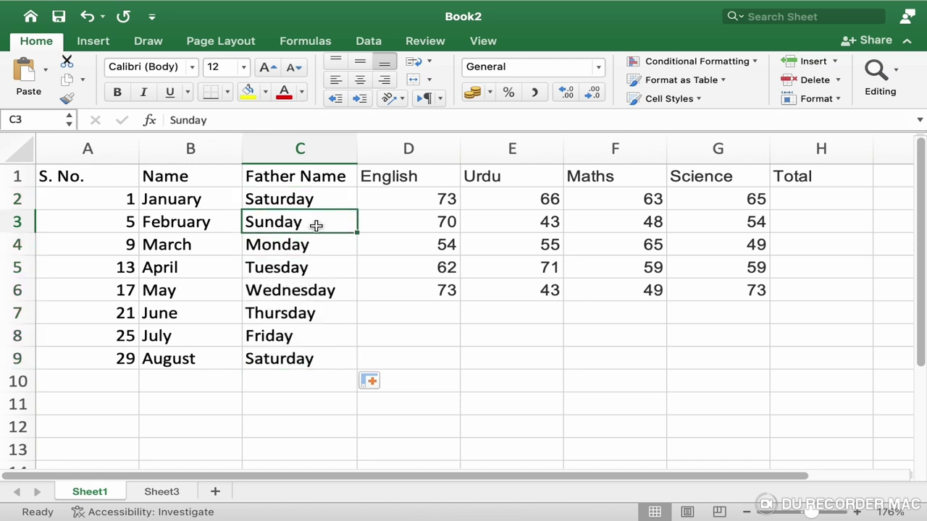
click(278, 201)
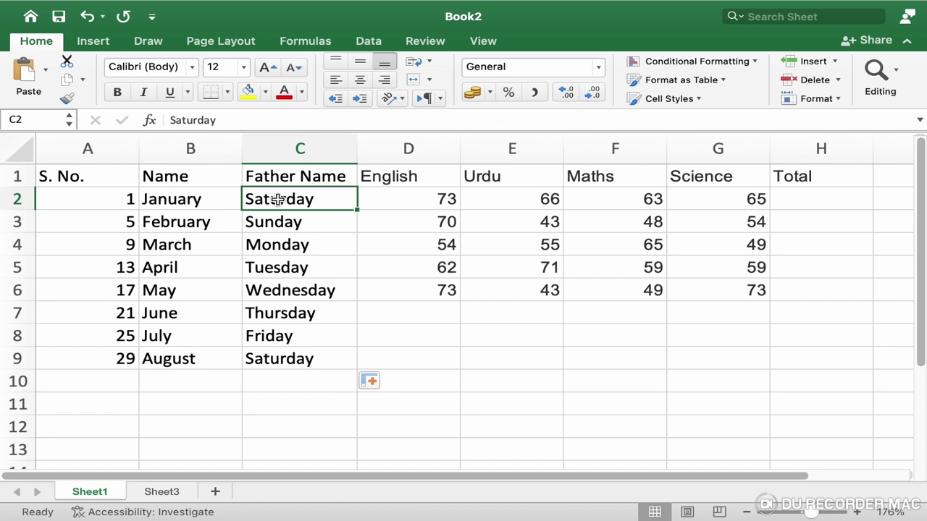
Step: Insert a blank column B ahead of the Name column
right_click(178, 149)
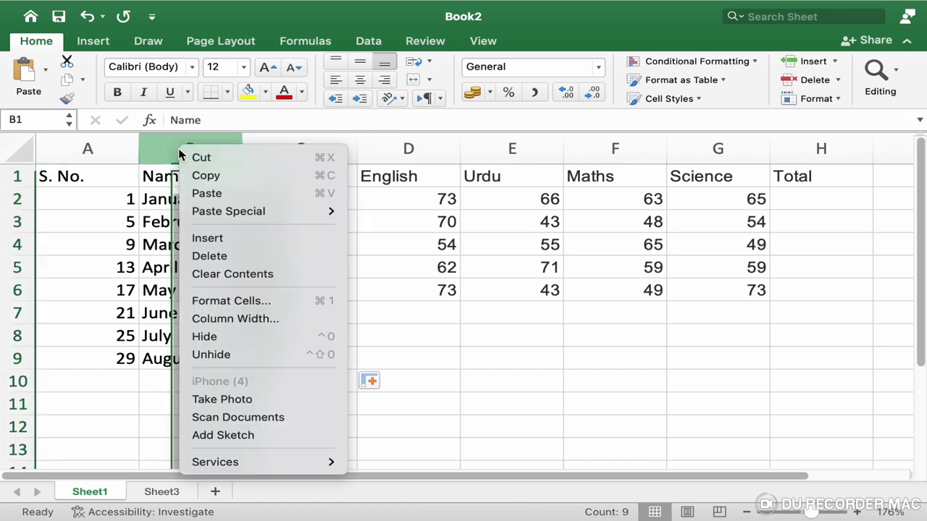
click(218, 237)
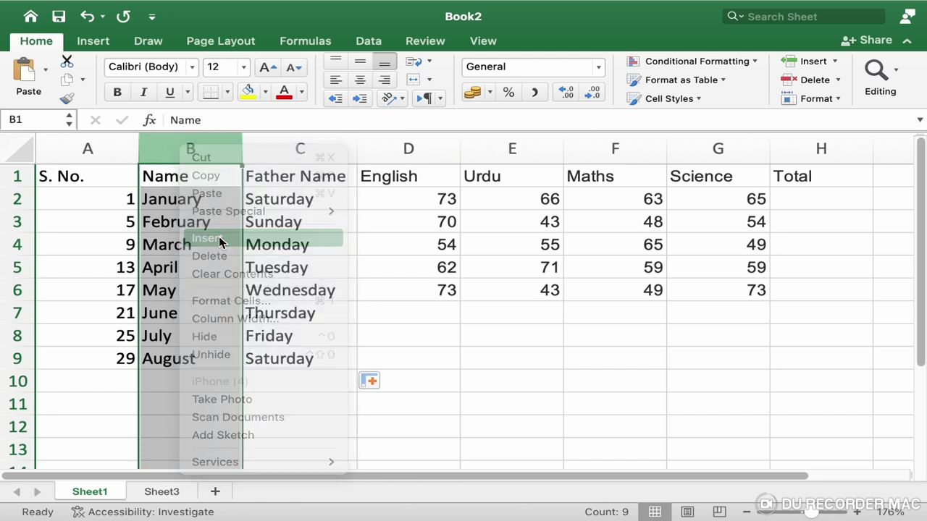
click(208, 175)
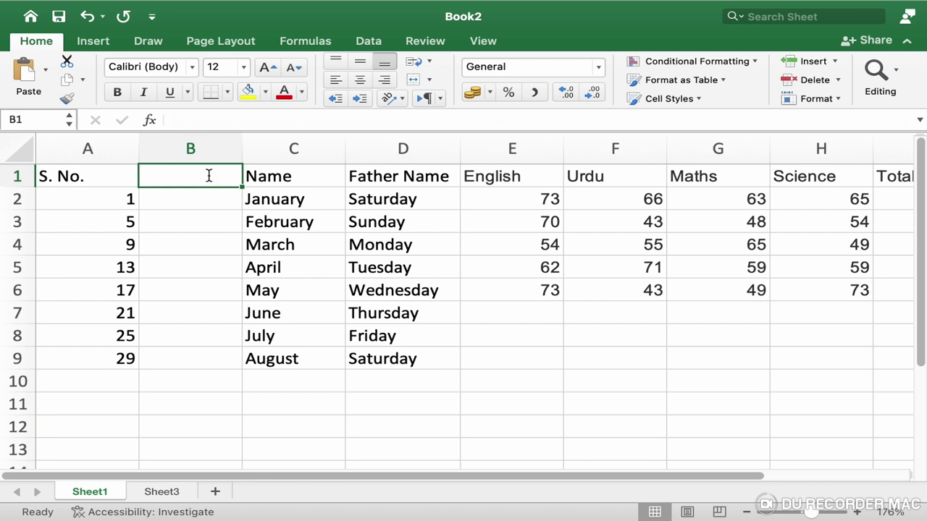
Step: Head column B 'Date' and enter 1/1/2012 in B2
text(Date)
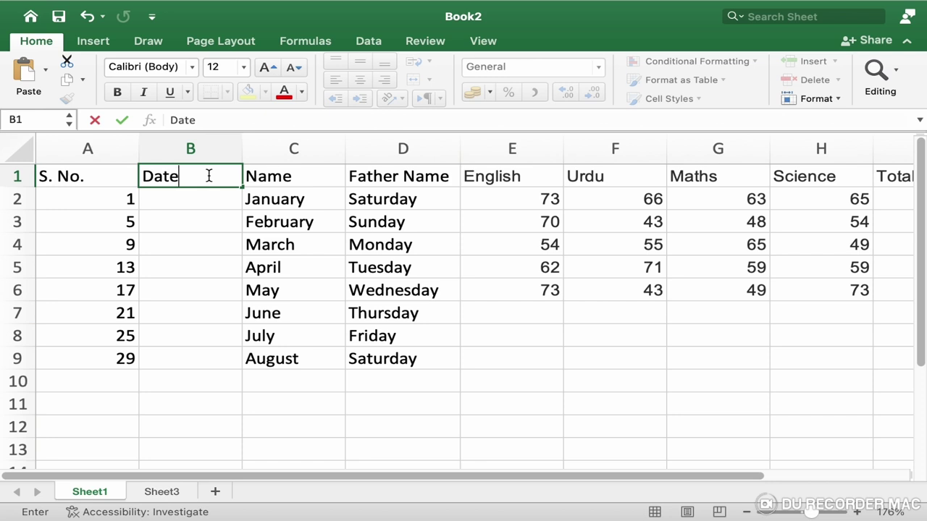
key(Return)
text(1)
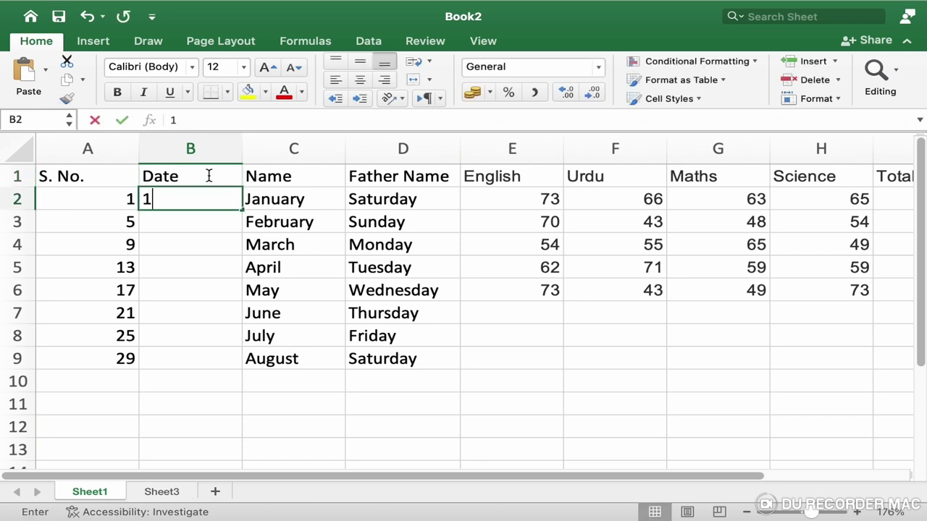
text(/1/201)
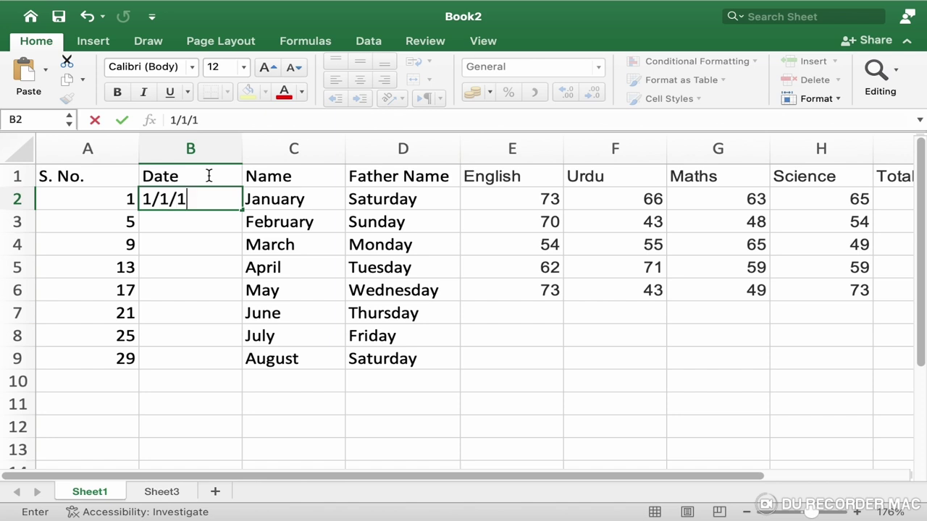
key(BackSpace)
text(2012)
key(Return)
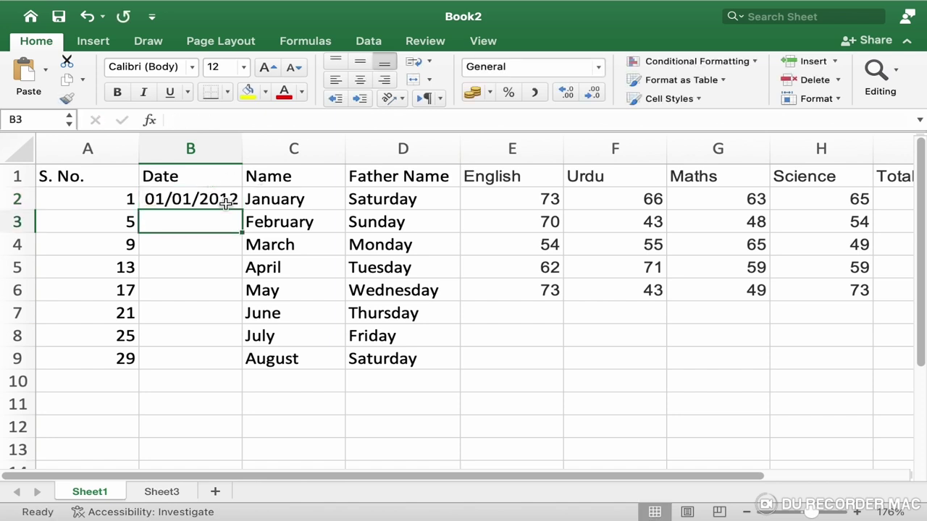
click(226, 205)
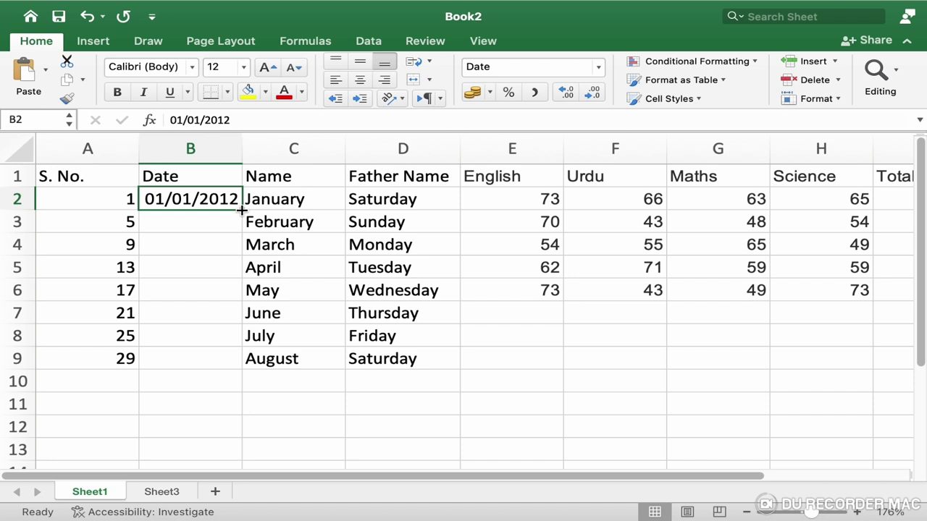
Step: Re-enter Jan 2012 in B2 and auto-fill daily dates 01/01/2012 to 08/01/2012 down to B9
drag(241, 210, 241, 209)
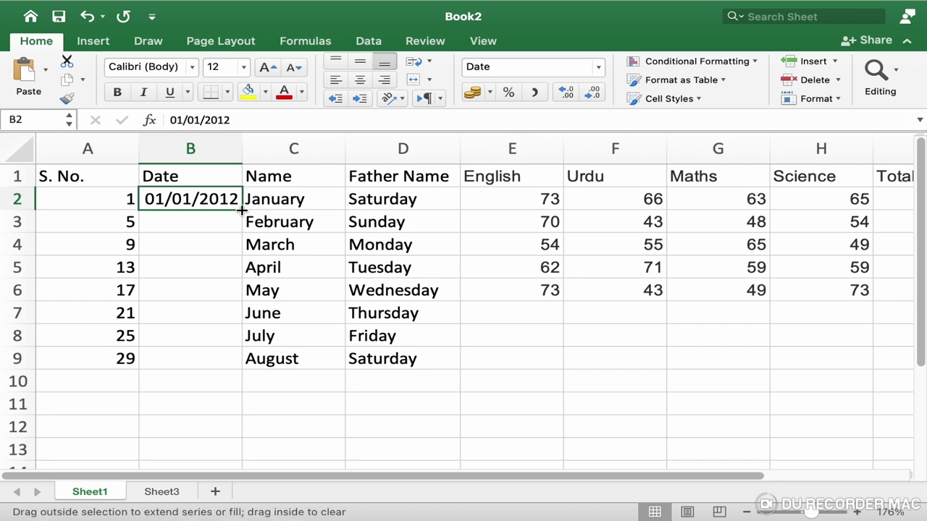
drag(241, 209, 241, 369)
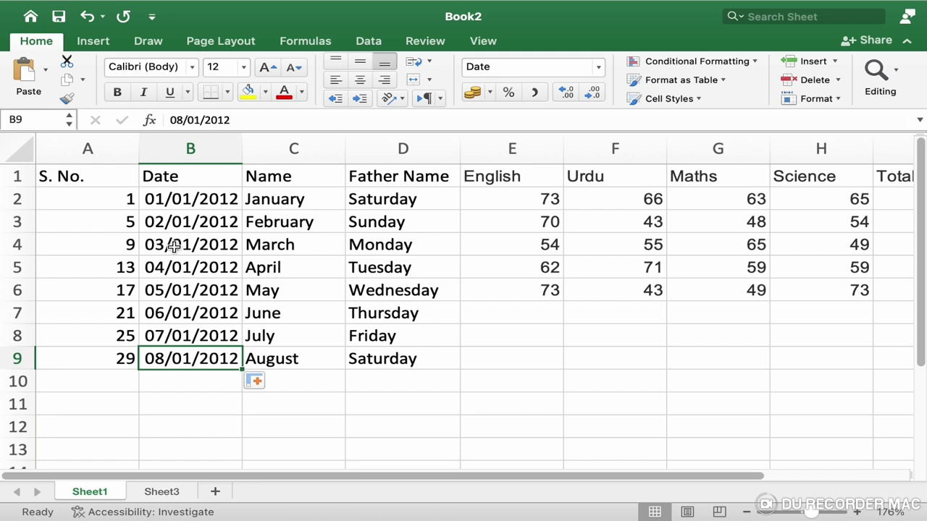
click(211, 205)
text(Ja)
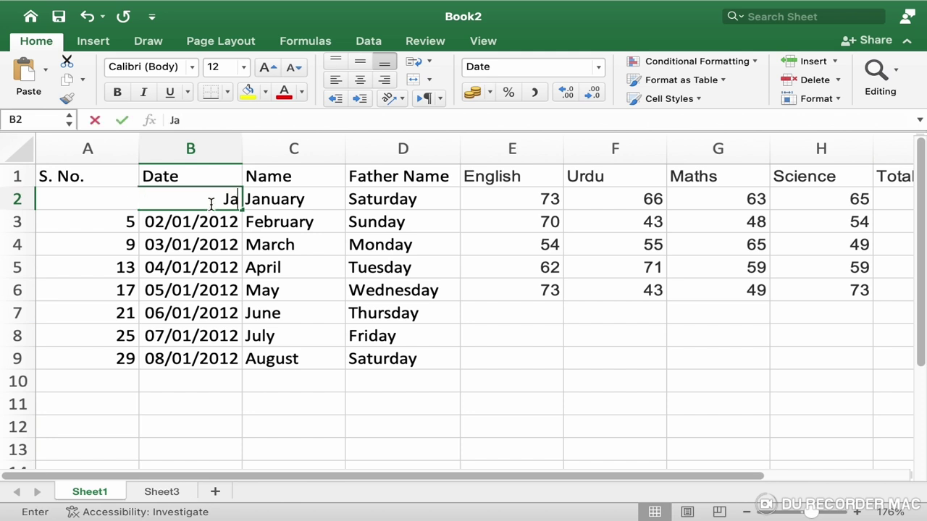
text(n 2091)
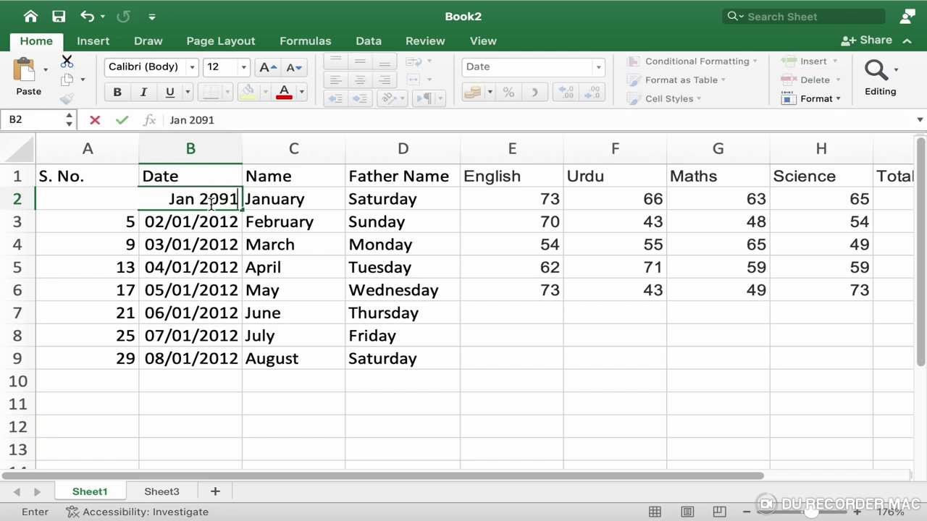
key(BackSpace)
key(BackSpace)
text(12)
key(Return)
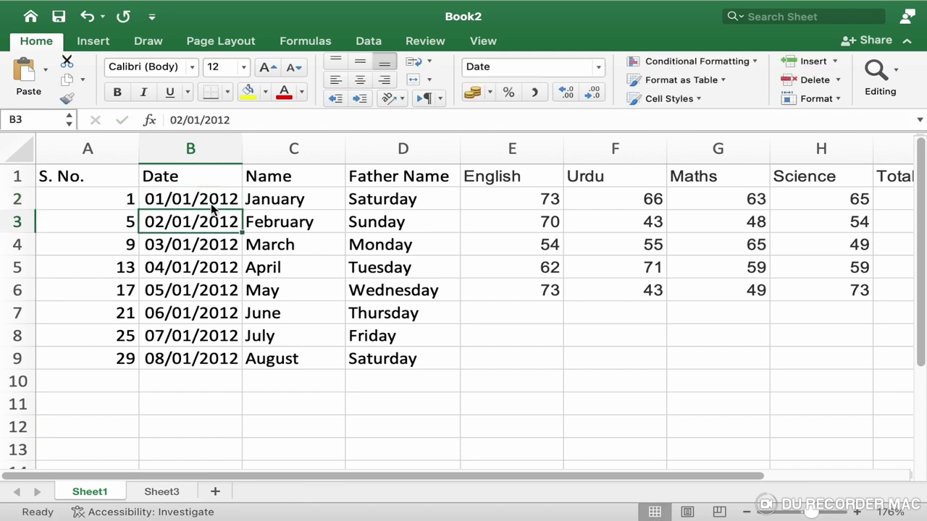
click(167, 206)
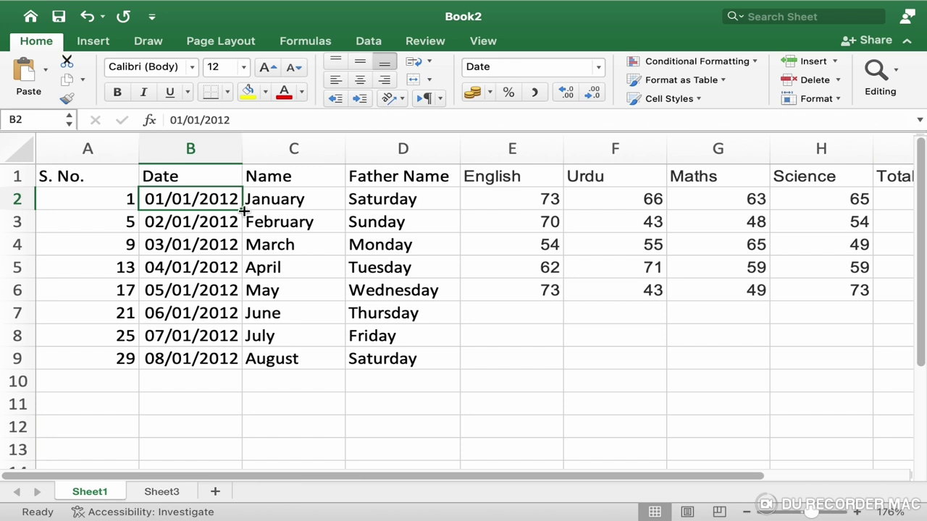
drag(245, 210, 243, 369)
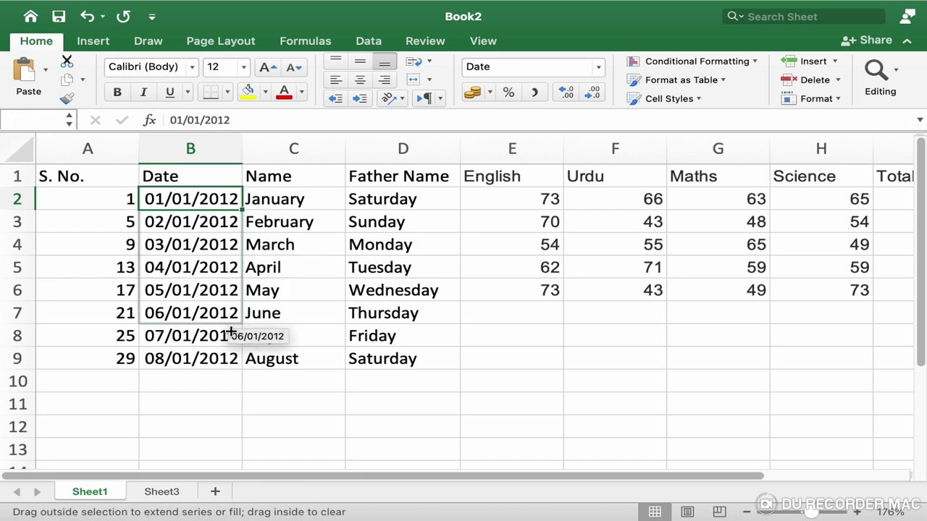
click(168, 225)
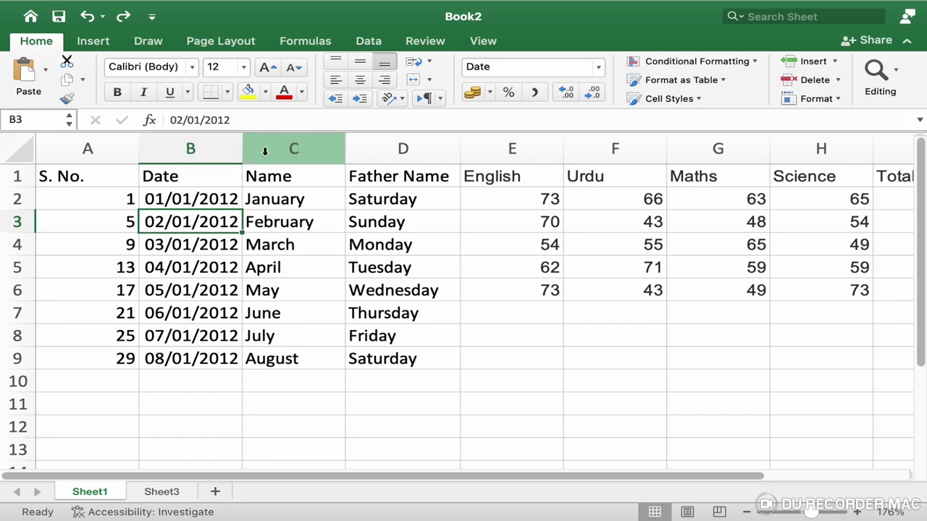
Step: Insert an empty column C to the left of the Name column
click(265, 151)
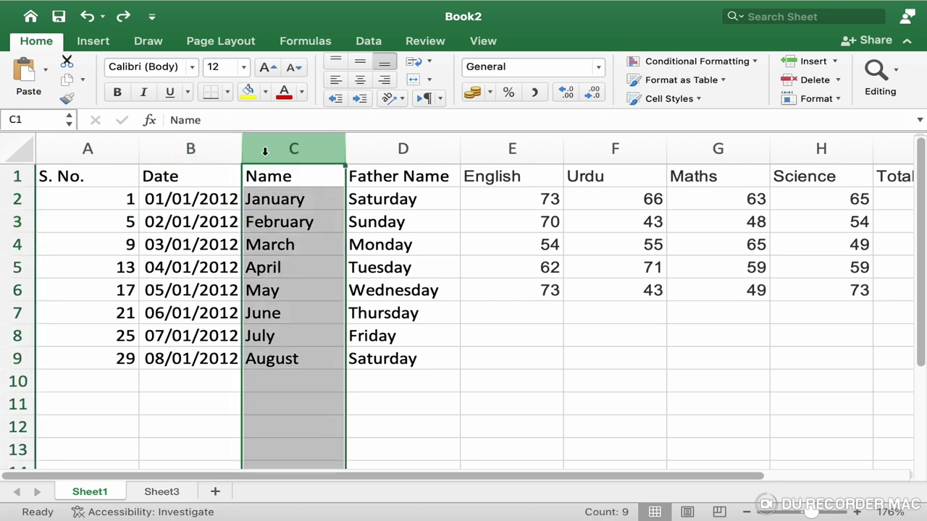
right_click(265, 150)
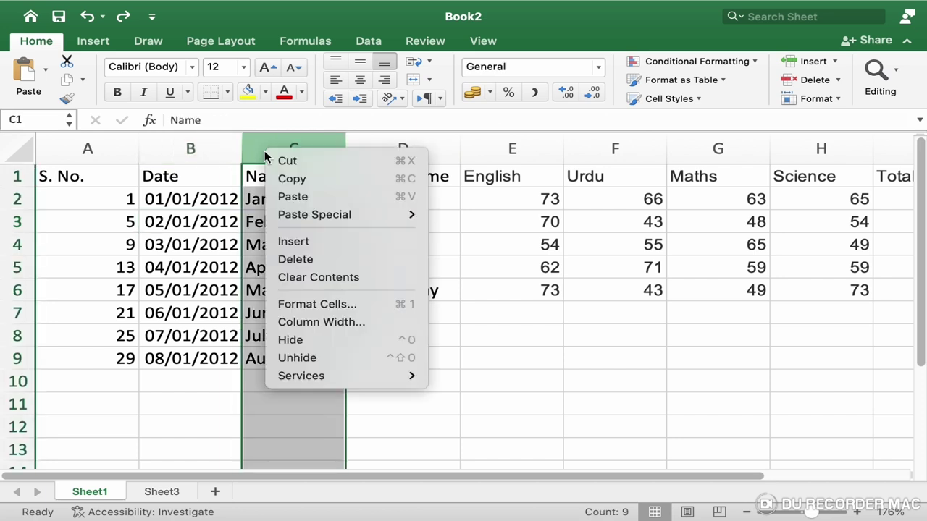
click(311, 243)
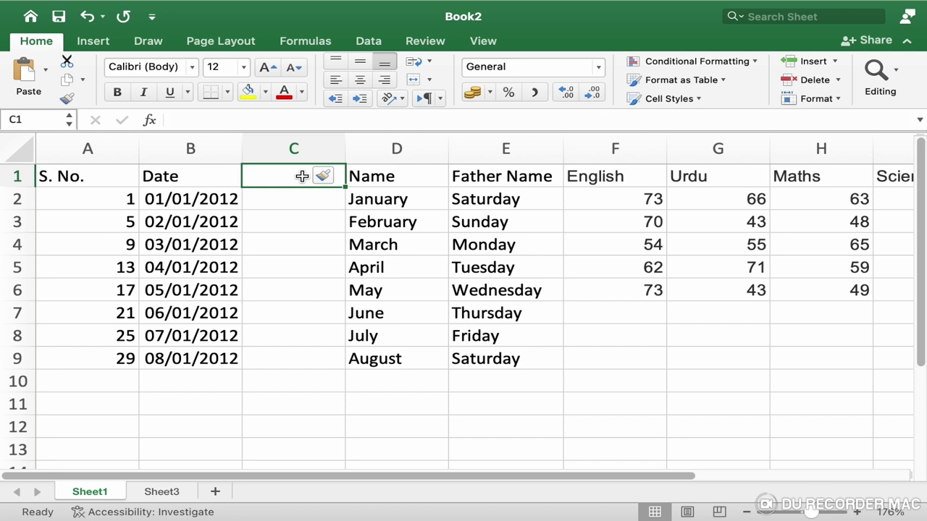
Step: Head column C 'Month' and enter Jan 2012 and Feb 2012 in C2 and C3
text(Mon)
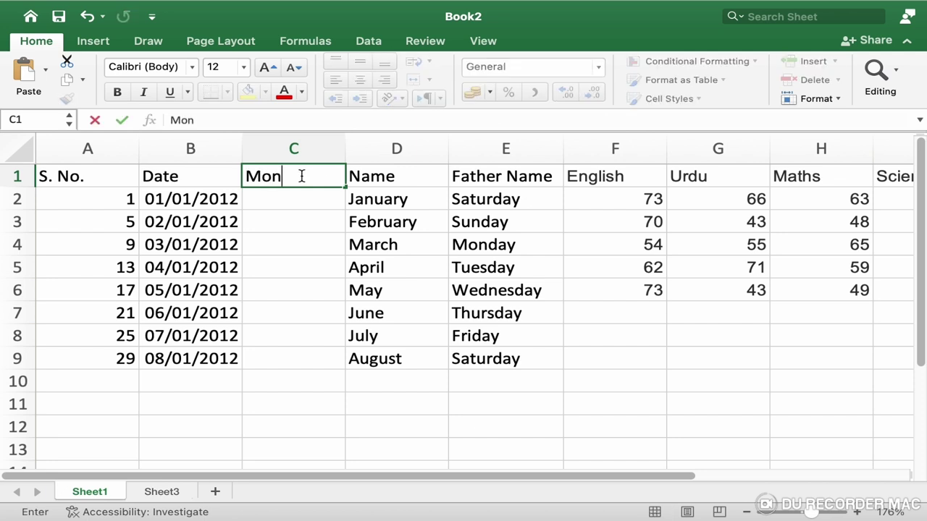
text(th)
key(Return)
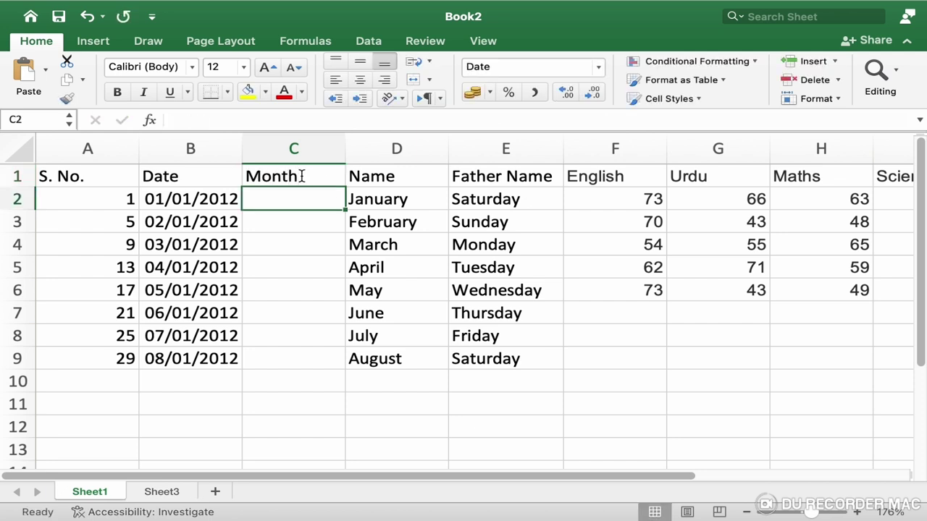
text(Ja)
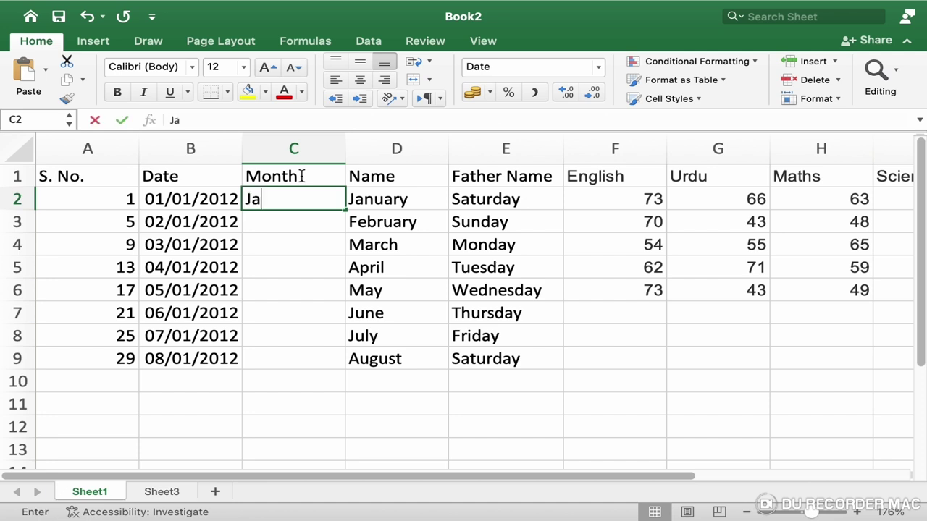
text(n 2012)
key(Return)
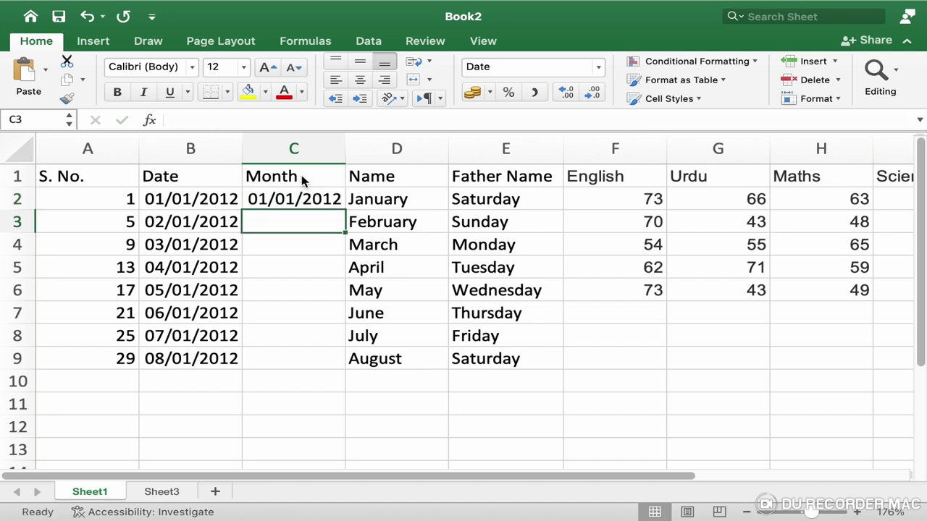
text(Feb 201)
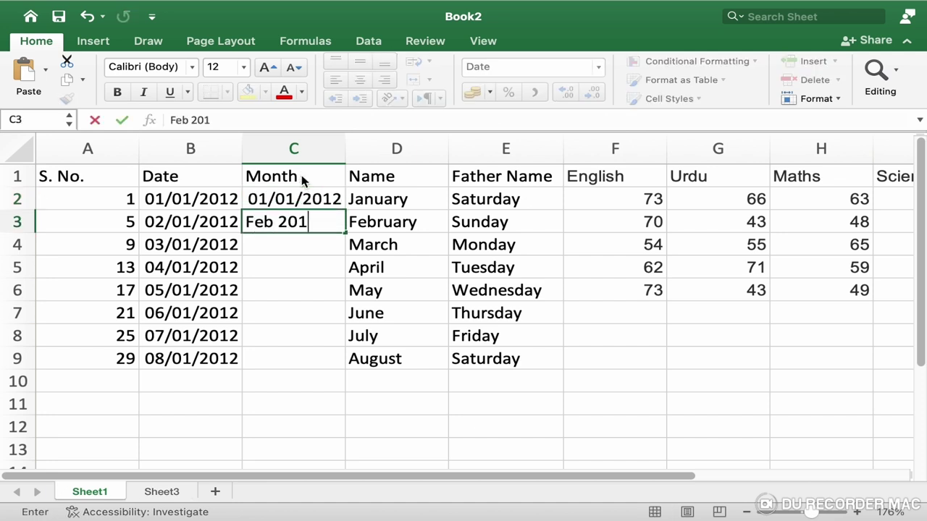
text(2)
key(Return)
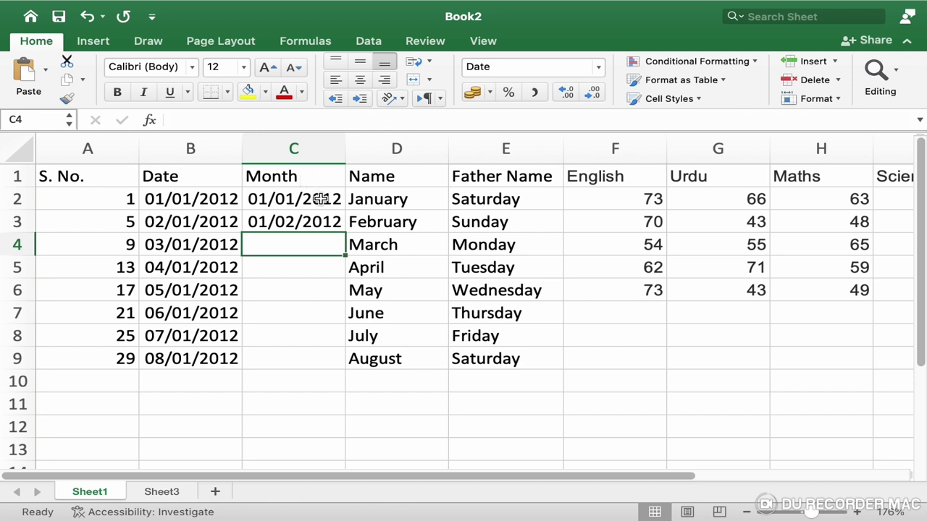
Step: Extend the C2:C3 monthly pattern down to C9, ending at 01/08/2012
click(321, 198)
drag(320, 198, 317, 215)
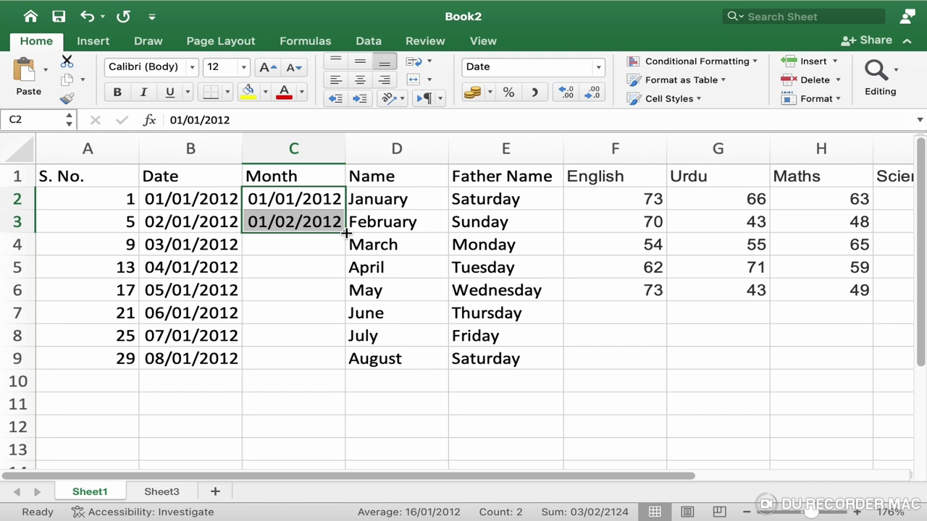
drag(346, 233, 346, 232)
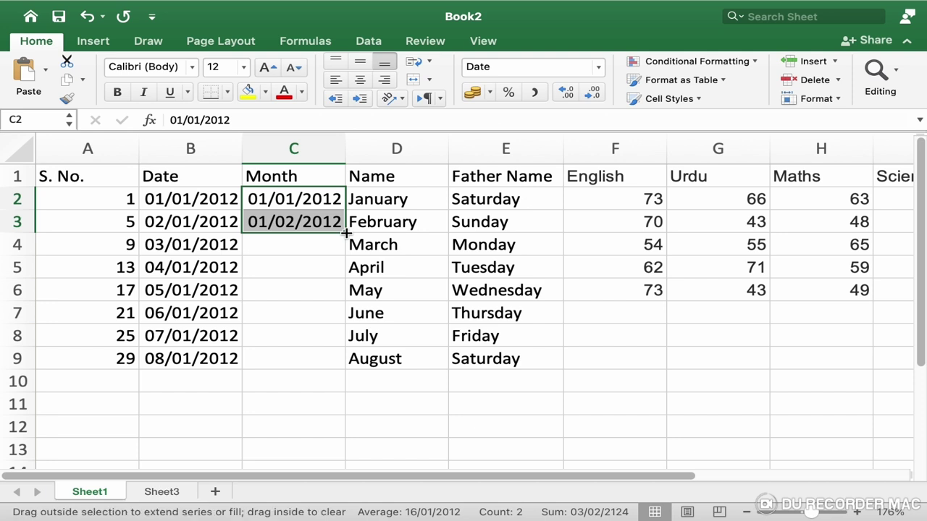
drag(346, 232, 337, 365)
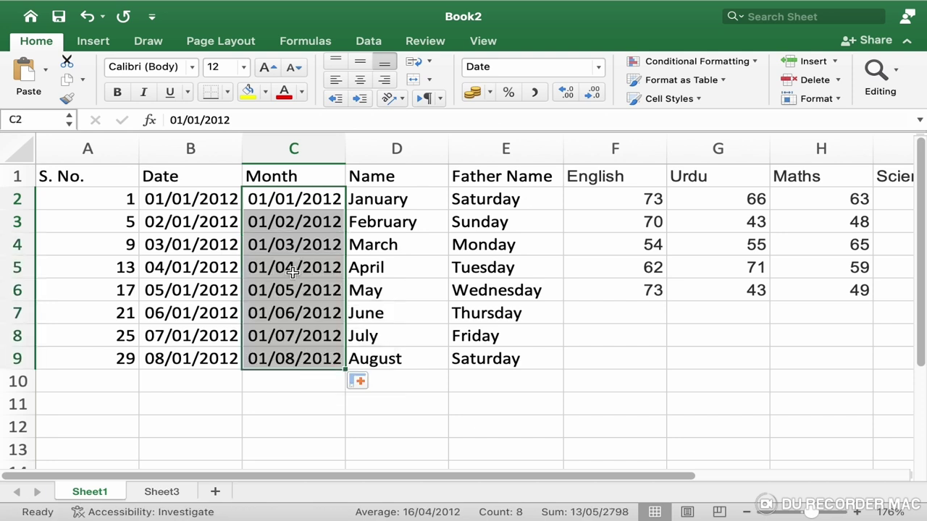
click(291, 239)
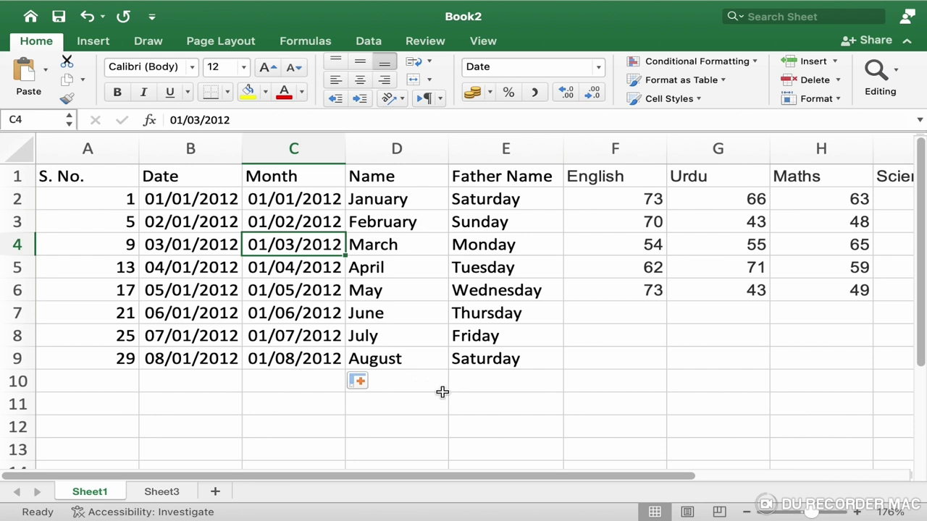
click(612, 403)
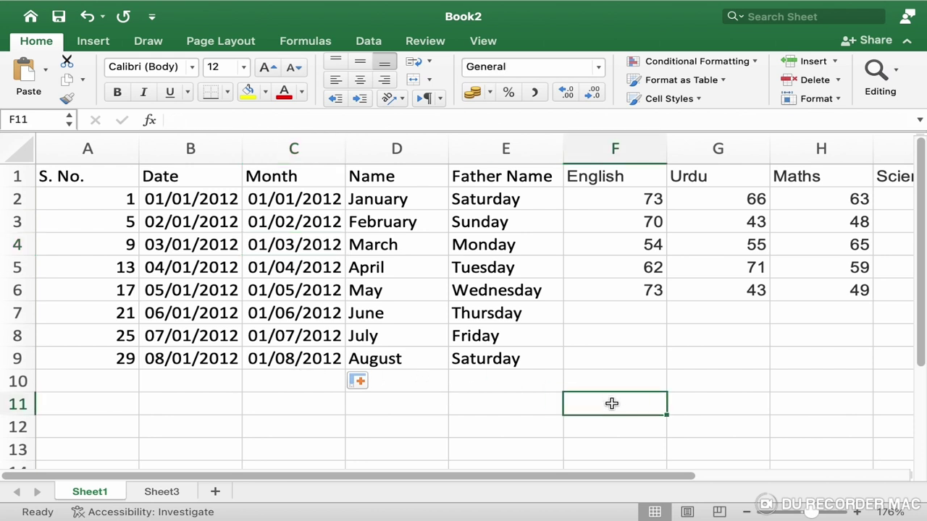
text(2012)
key(Return)
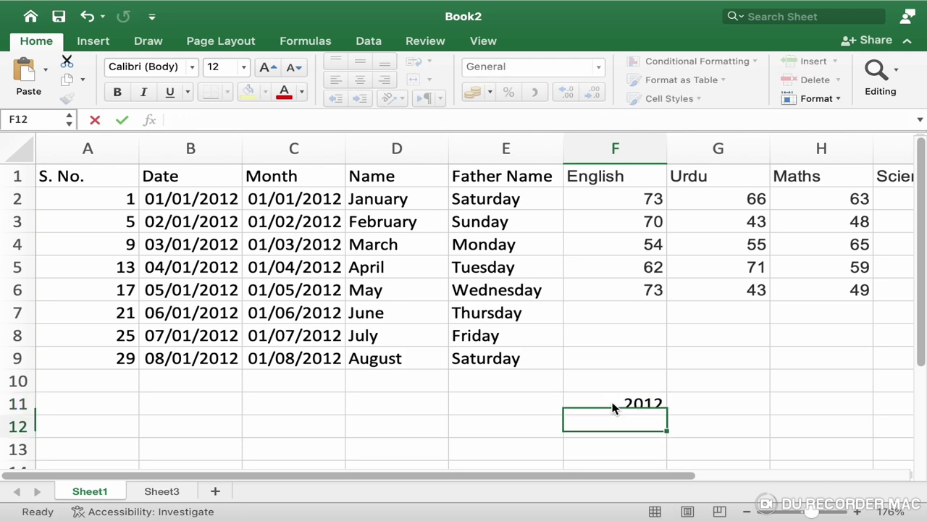
text(201)
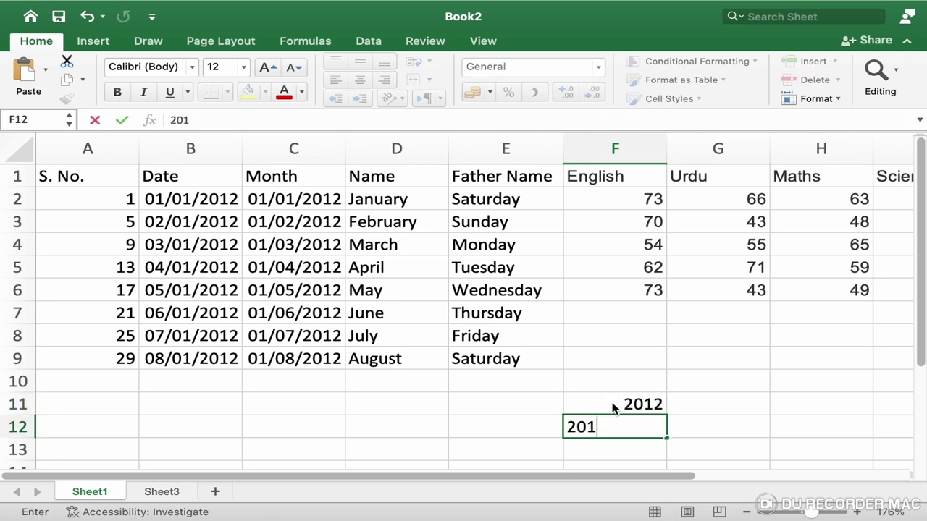
text(3)
key(Return)
scroll(660, 394, down, 1)
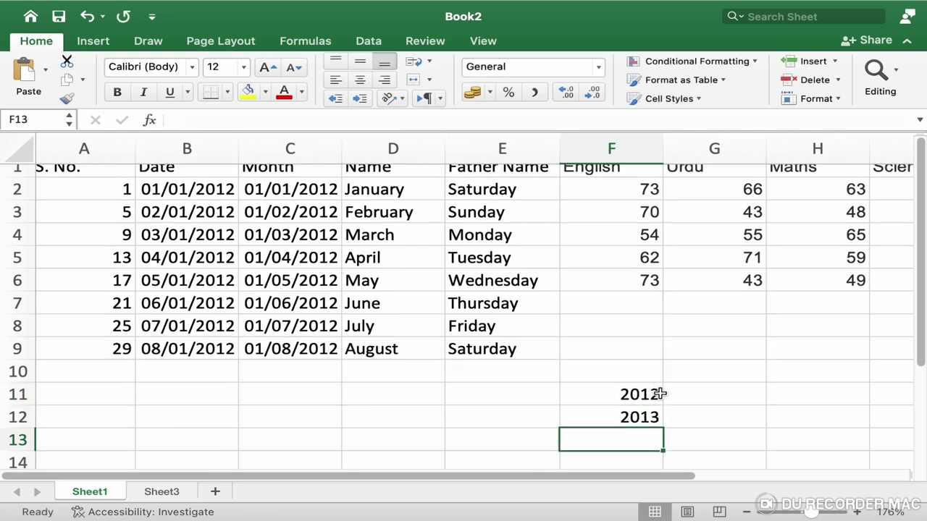
scroll(660, 394, down, 2)
click(637, 346)
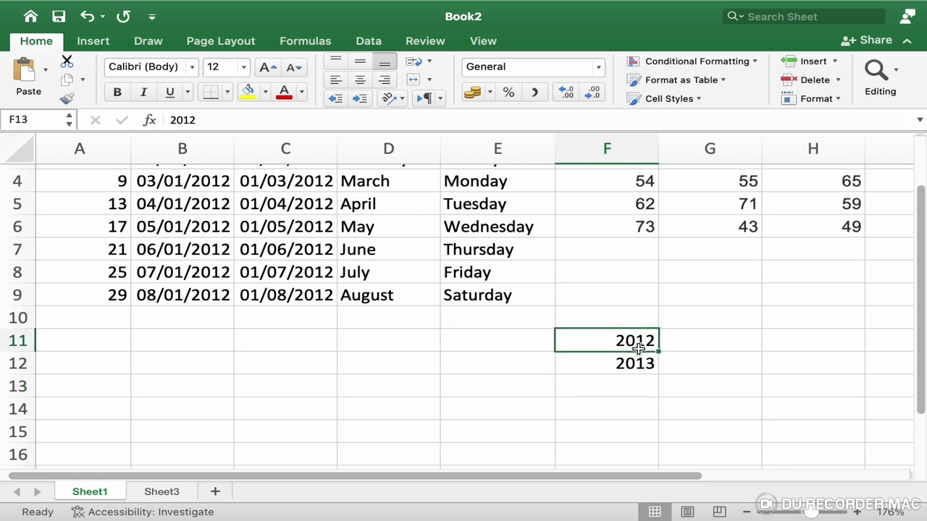
drag(638, 348, 637, 358)
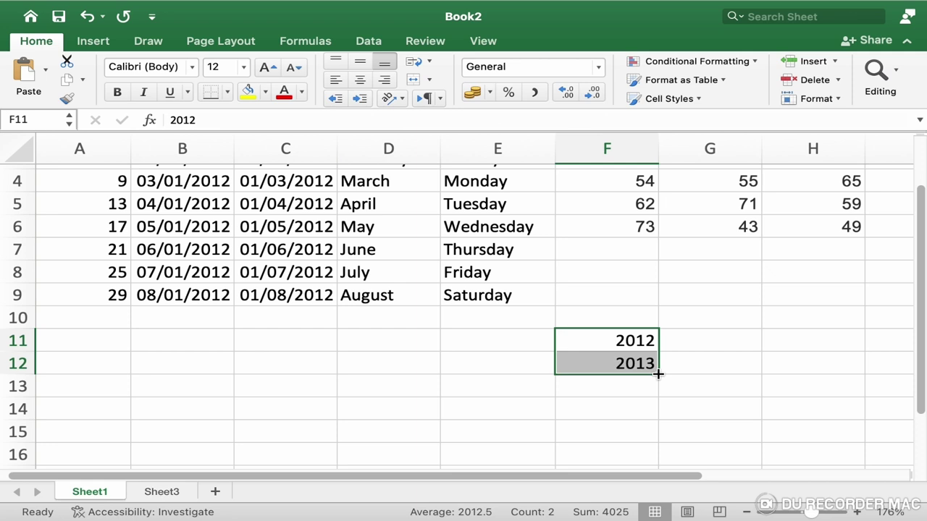
drag(658, 374, 651, 457)
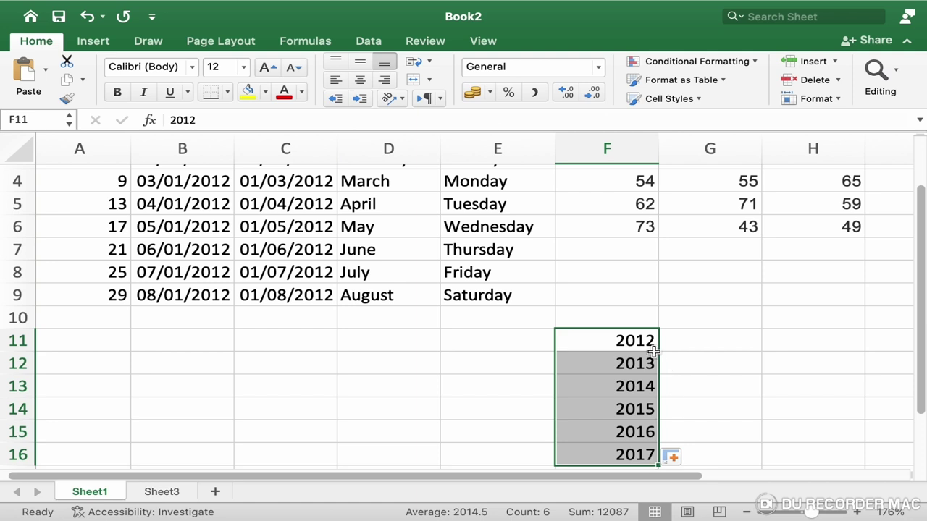
key(Delete)
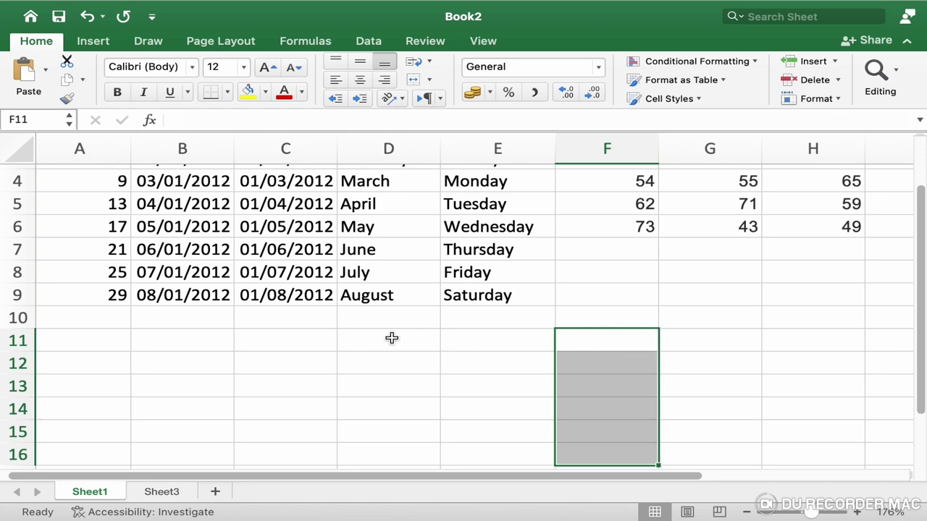
Step: Delete the Month column from the sheet
click(391, 338)
scroll(391, 339, up, 3)
scroll(286, 181, down, 1)
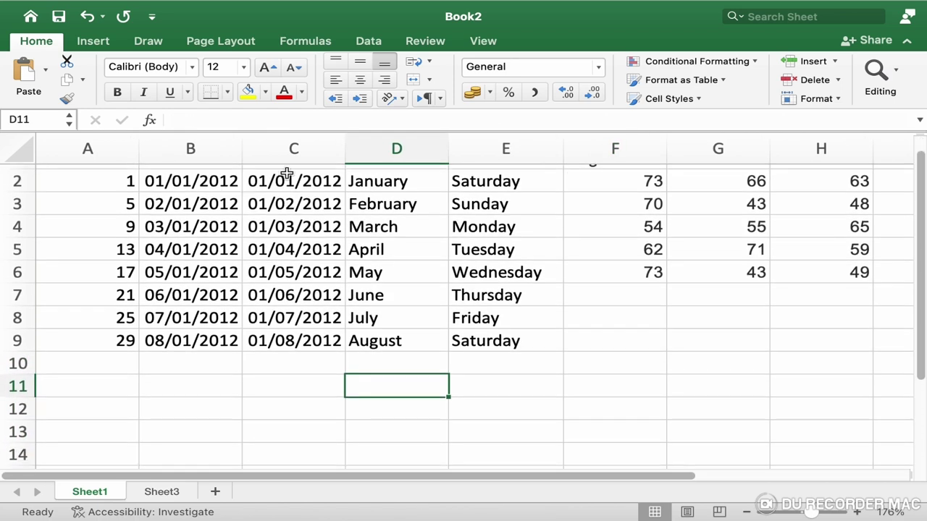
scroll(287, 227, up, 1)
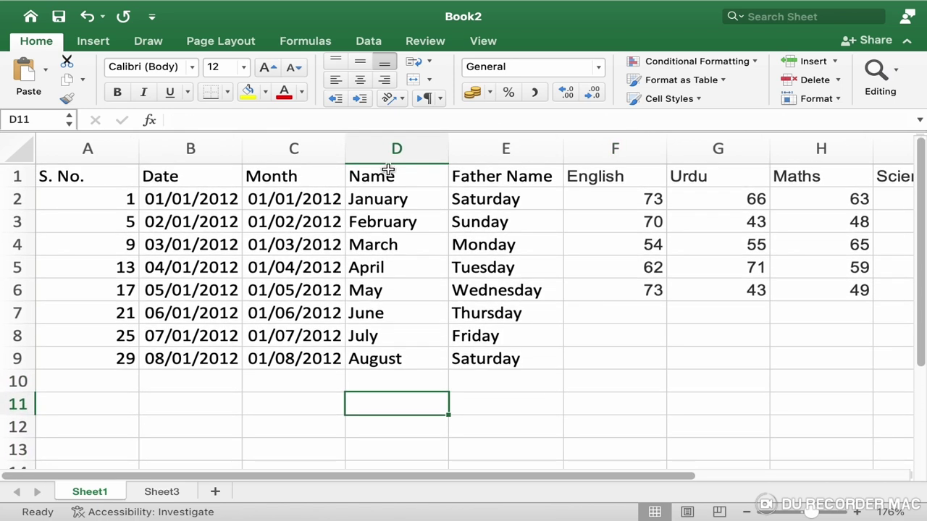
click(295, 149)
right_click(297, 149)
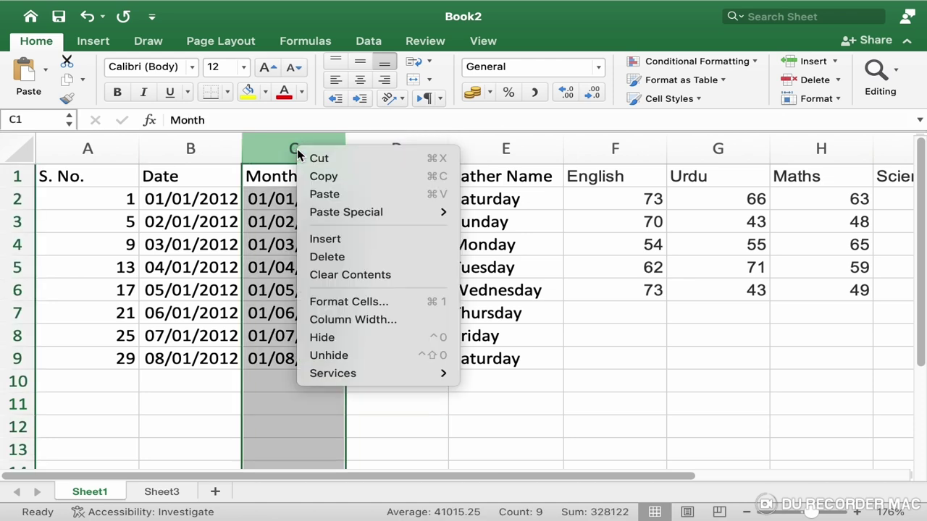
click(334, 262)
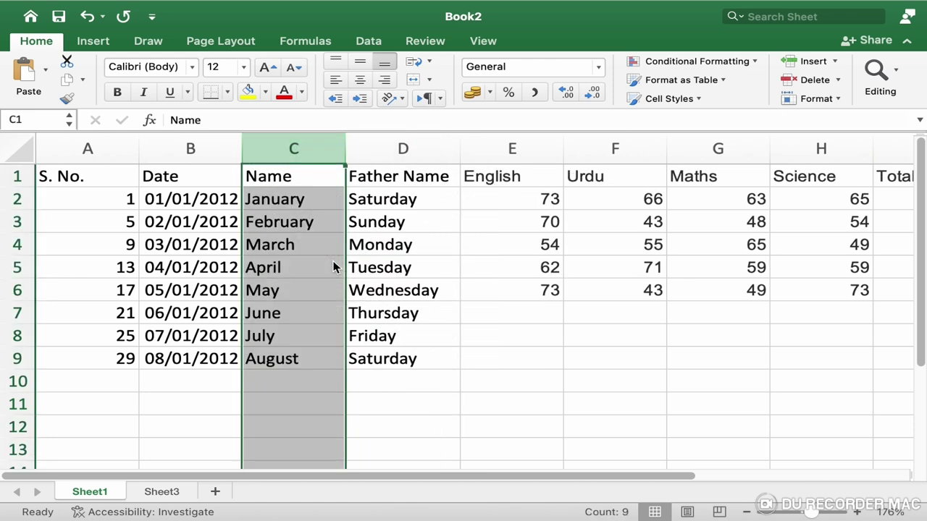
Step: Delete the Date column so S. No. sits beside Name
click(191, 148)
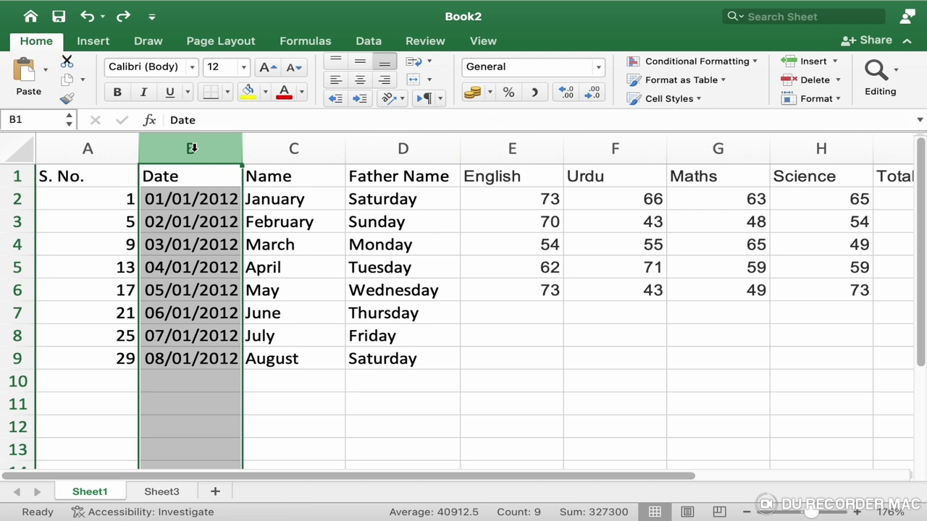
right_click(193, 147)
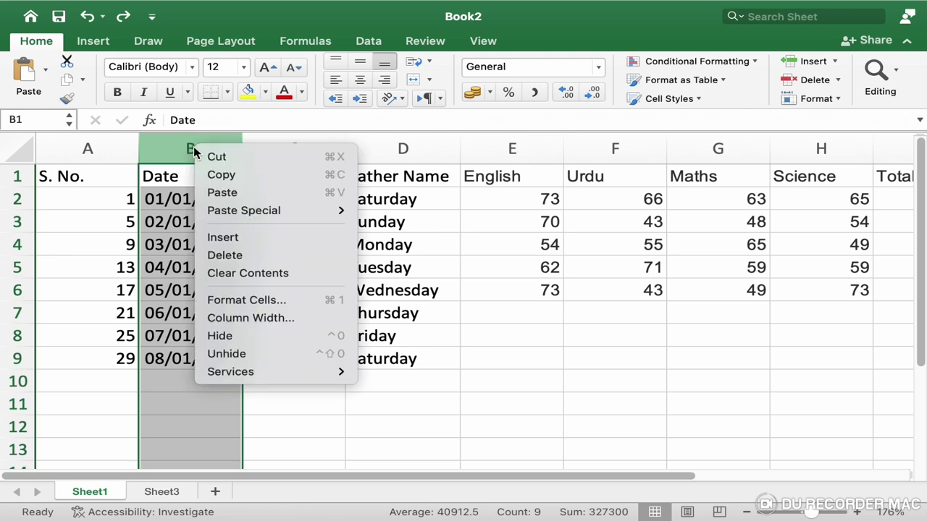
click(225, 255)
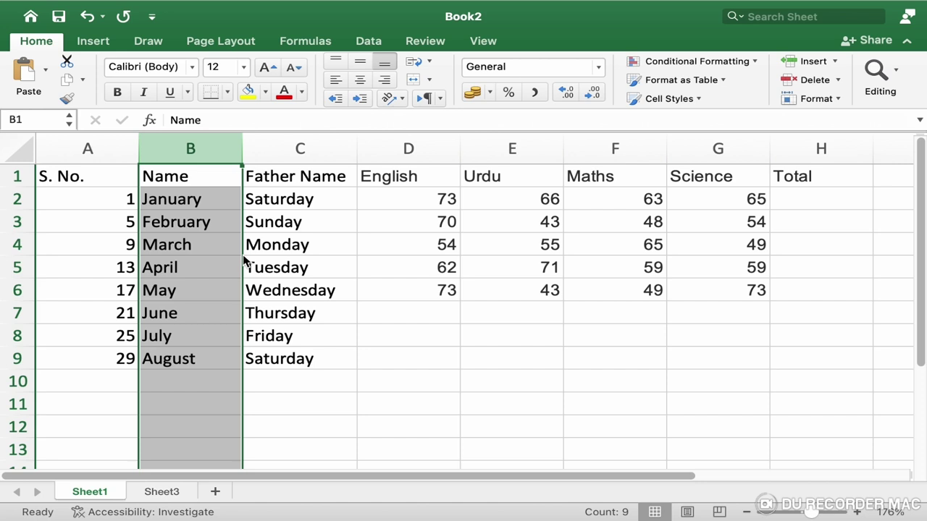
click(331, 359)
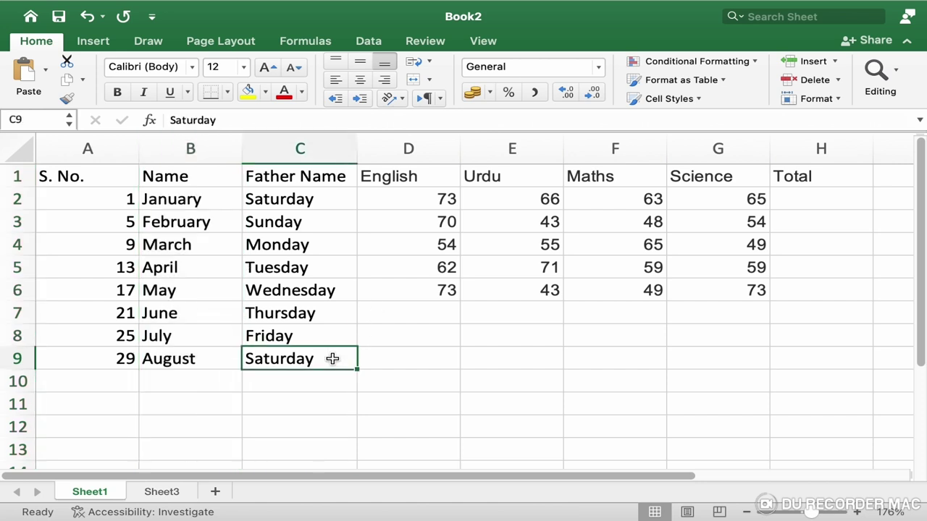
Step: Clear the contents of rows 7, 8 and 9, leaving five student rows
drag(26, 313, 34, 357)
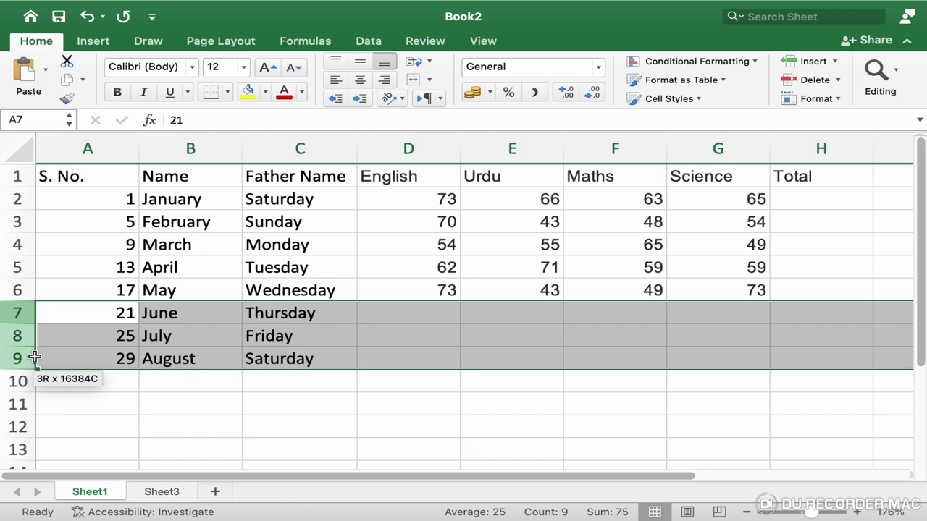
key(Delete)
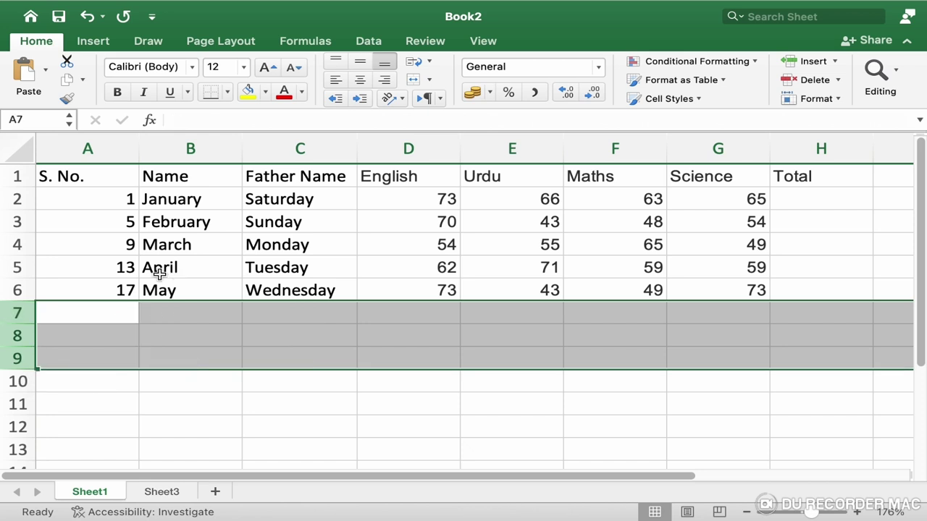
click(181, 311)
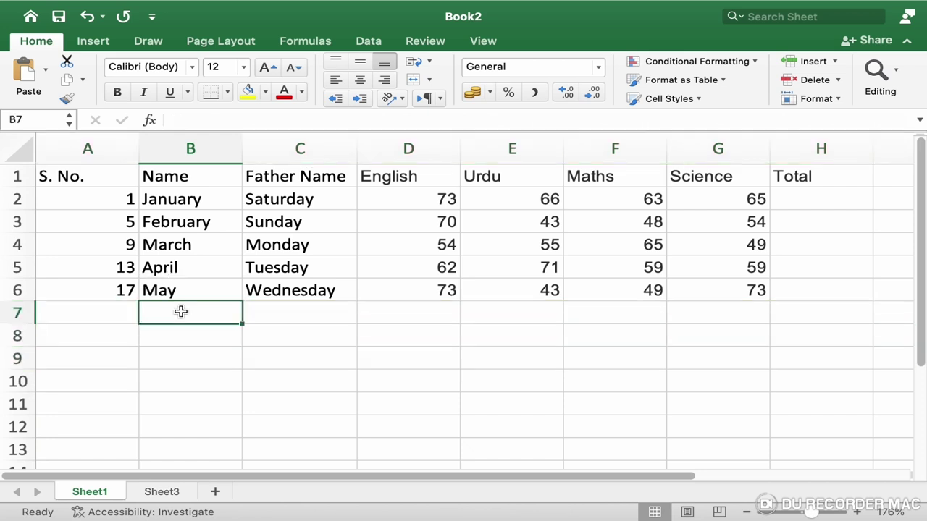